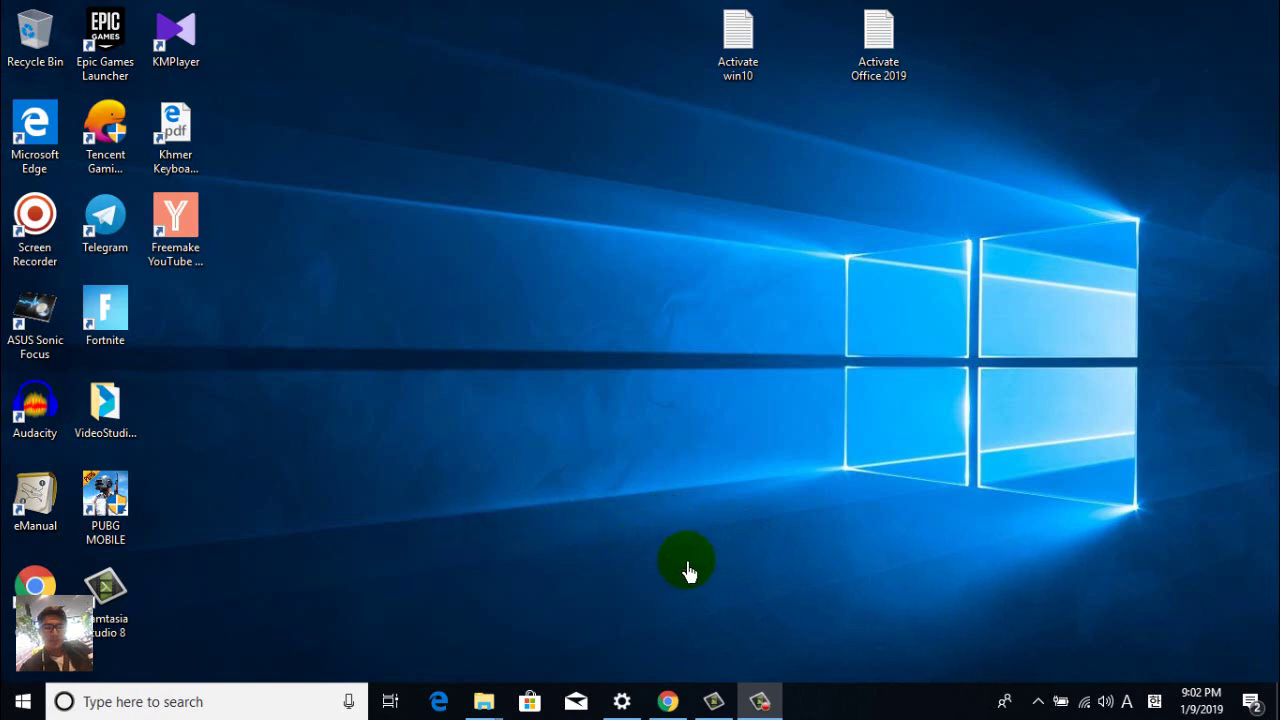
# Step: Open the oCam download page on the OhSoft website in Chrome and download the EXE installer
pyautogui.click(667, 701)
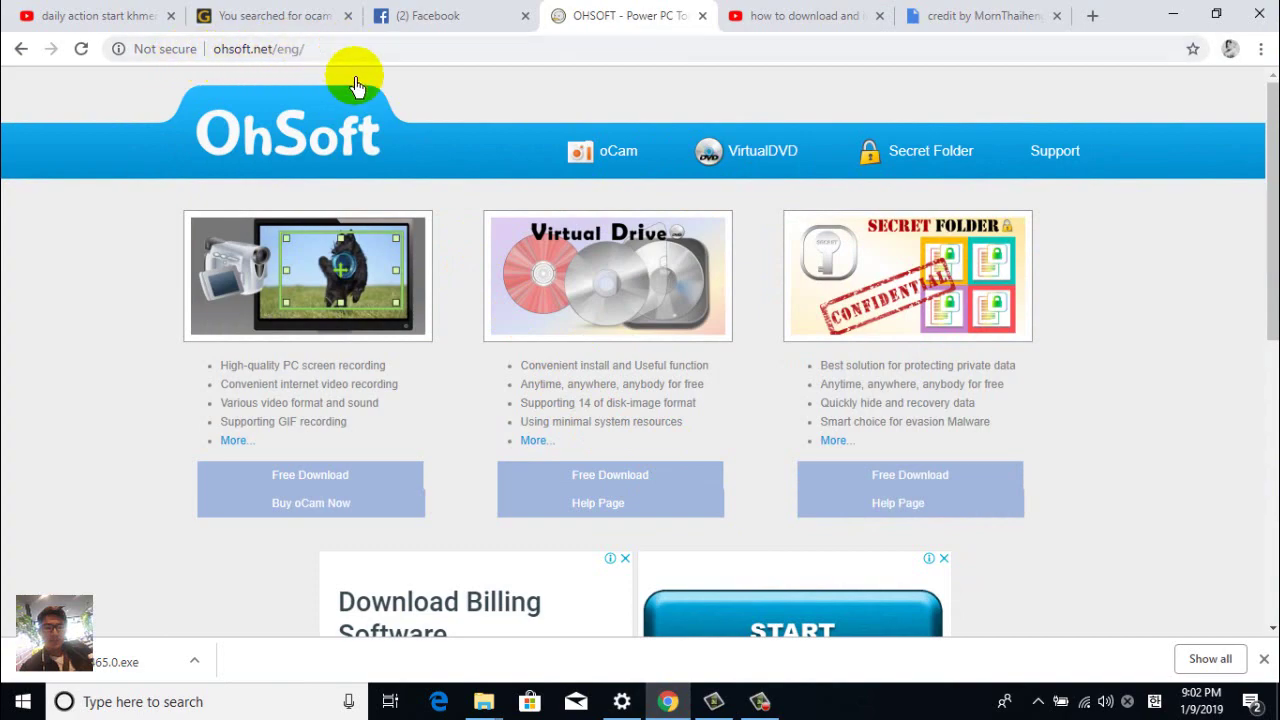
pyautogui.scroll(-5, 414, 206)
pyautogui.scroll(3, 322, 316)
pyautogui.scroll(2, 322, 316)
pyautogui.moveTo(597, 183)
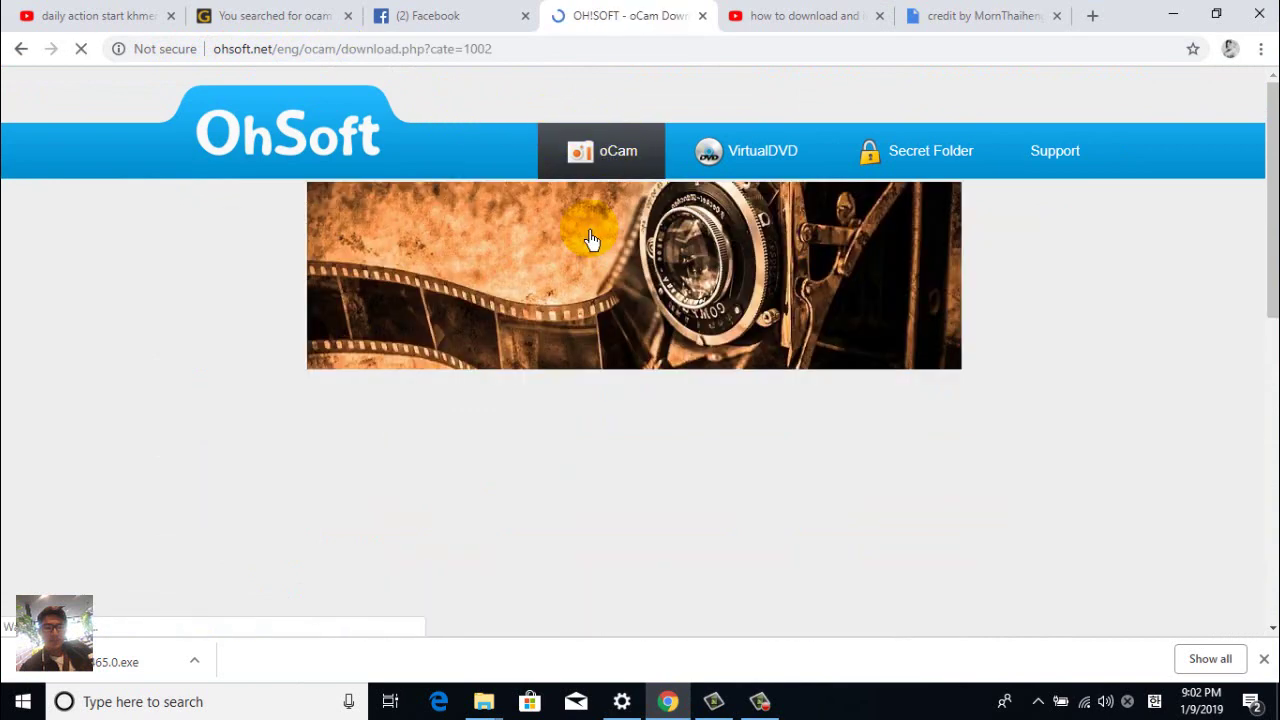
pyautogui.scroll(-9, 655, 250)
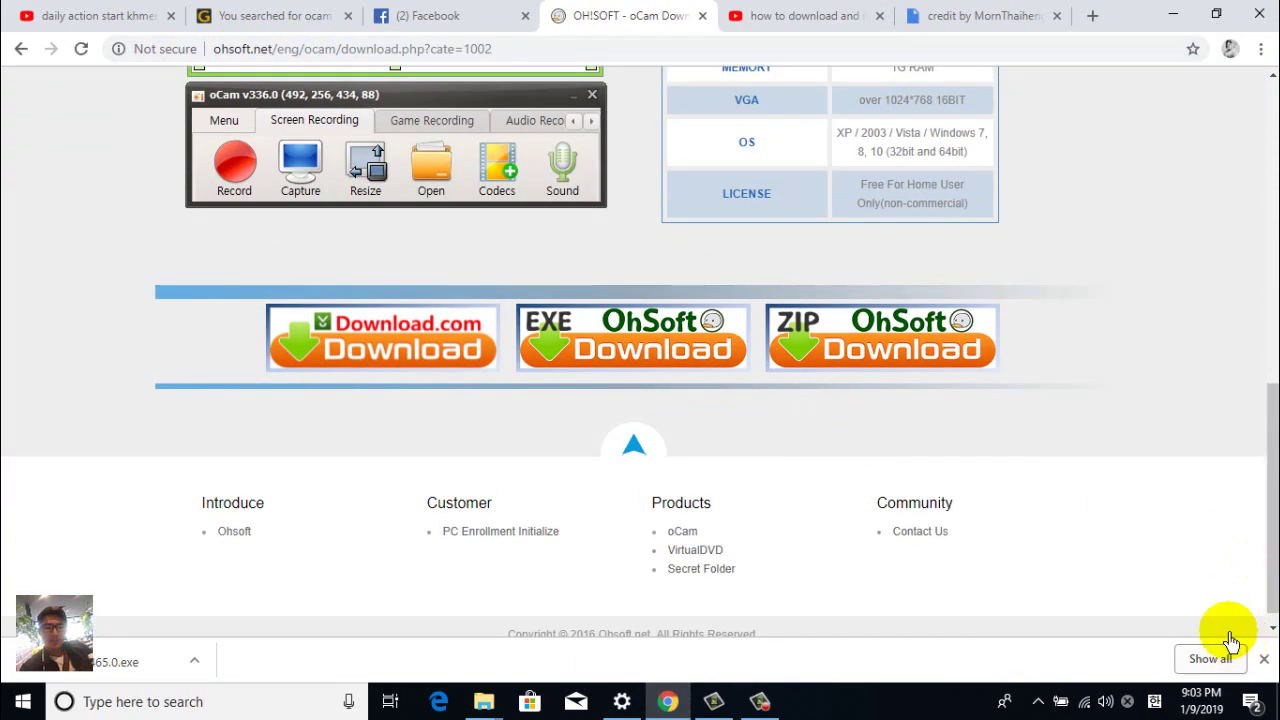
pyautogui.scroll(3, 777, 331)
pyautogui.scroll(-2, 900, 337)
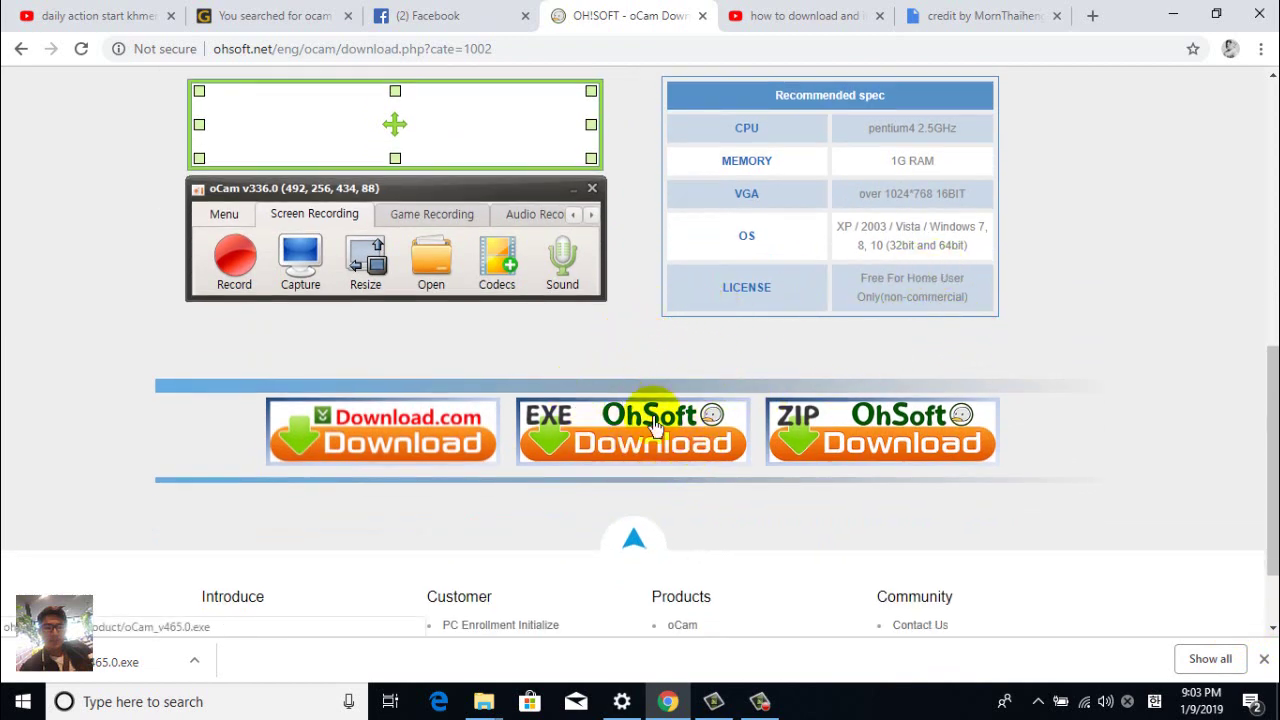
pyautogui.click(675, 445)
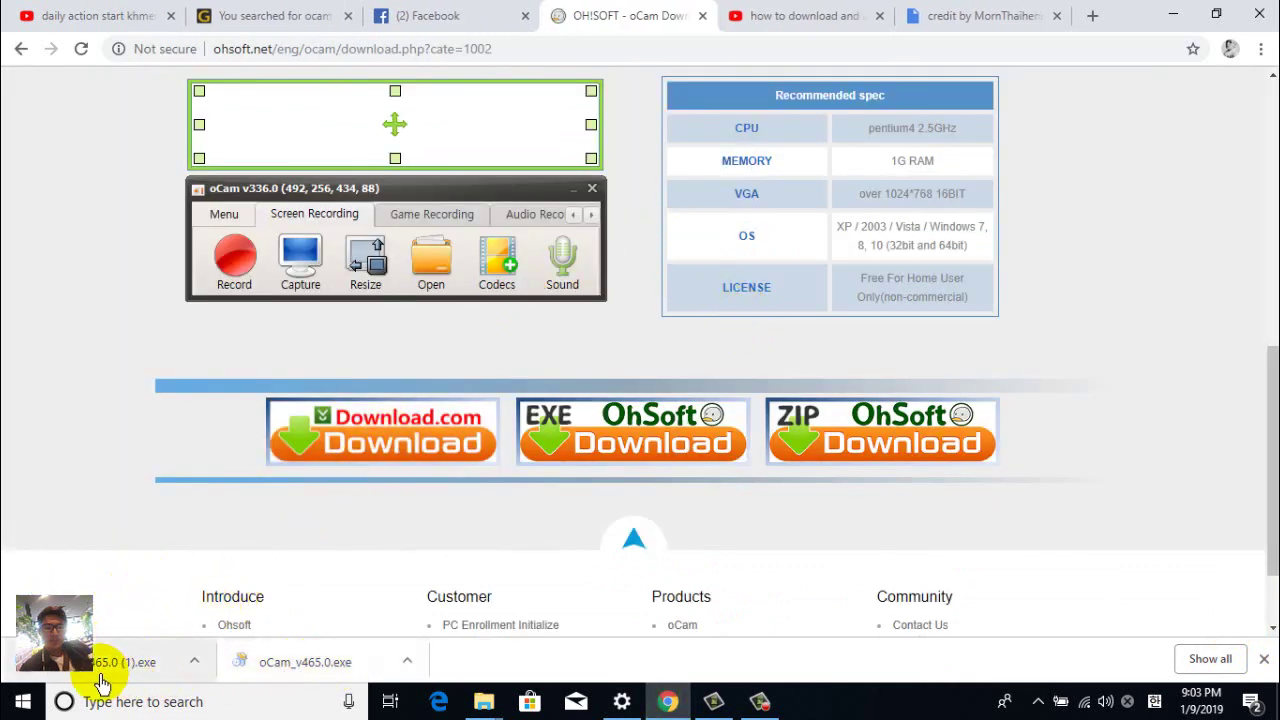
# Step: Show the downloaded installer in its folder, run oCam_v465.0 (1) and choose to install it anyway despite the Store warning
pyautogui.click(195, 663)
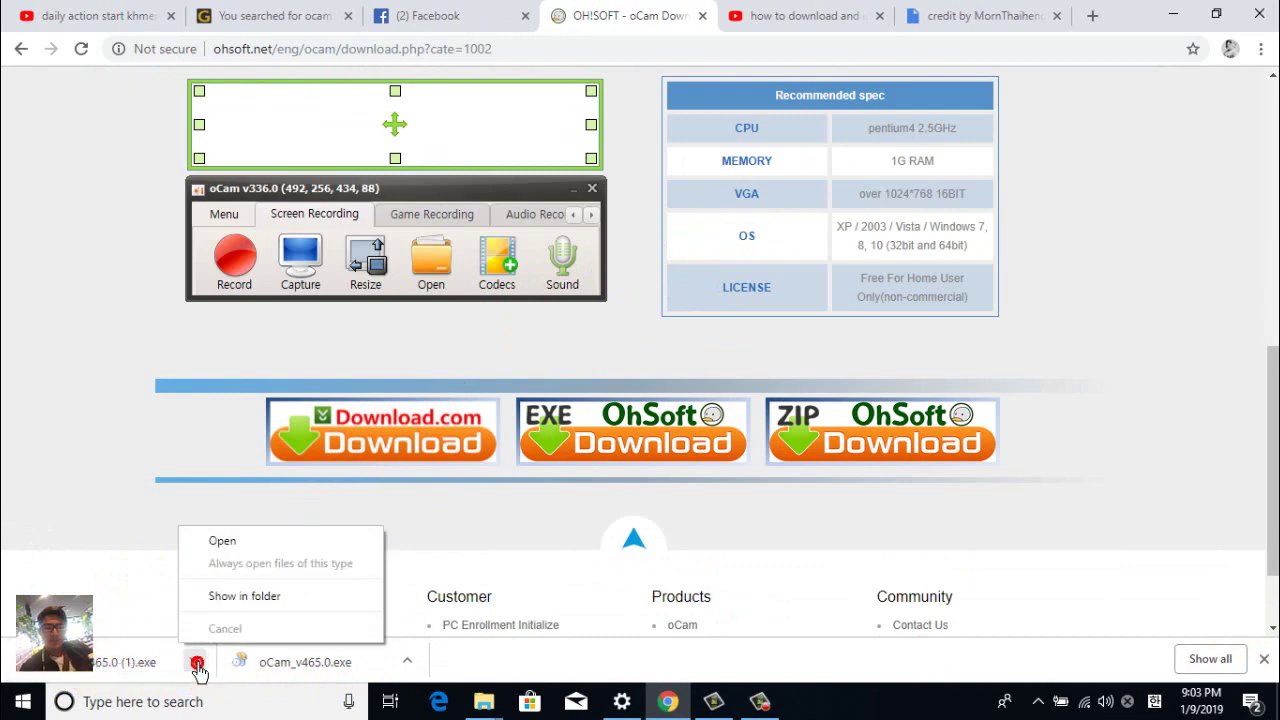
pyautogui.click(266, 605)
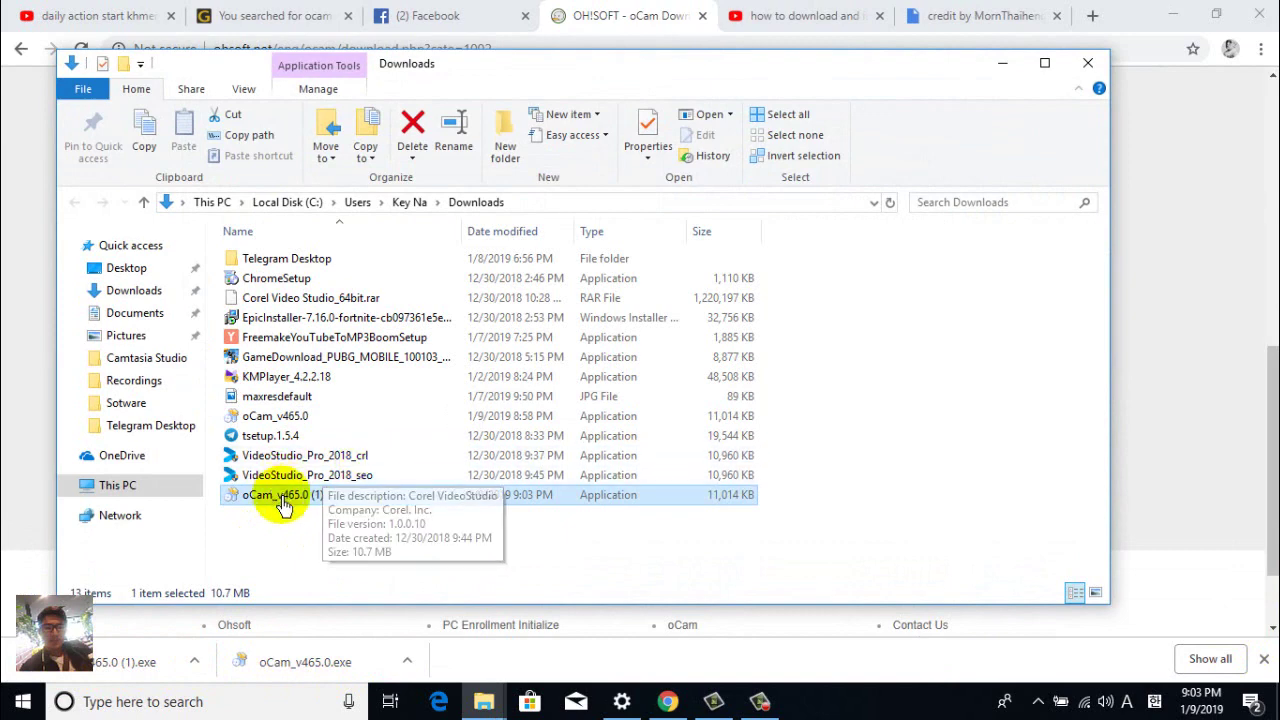
pyautogui.click(1043, 64)
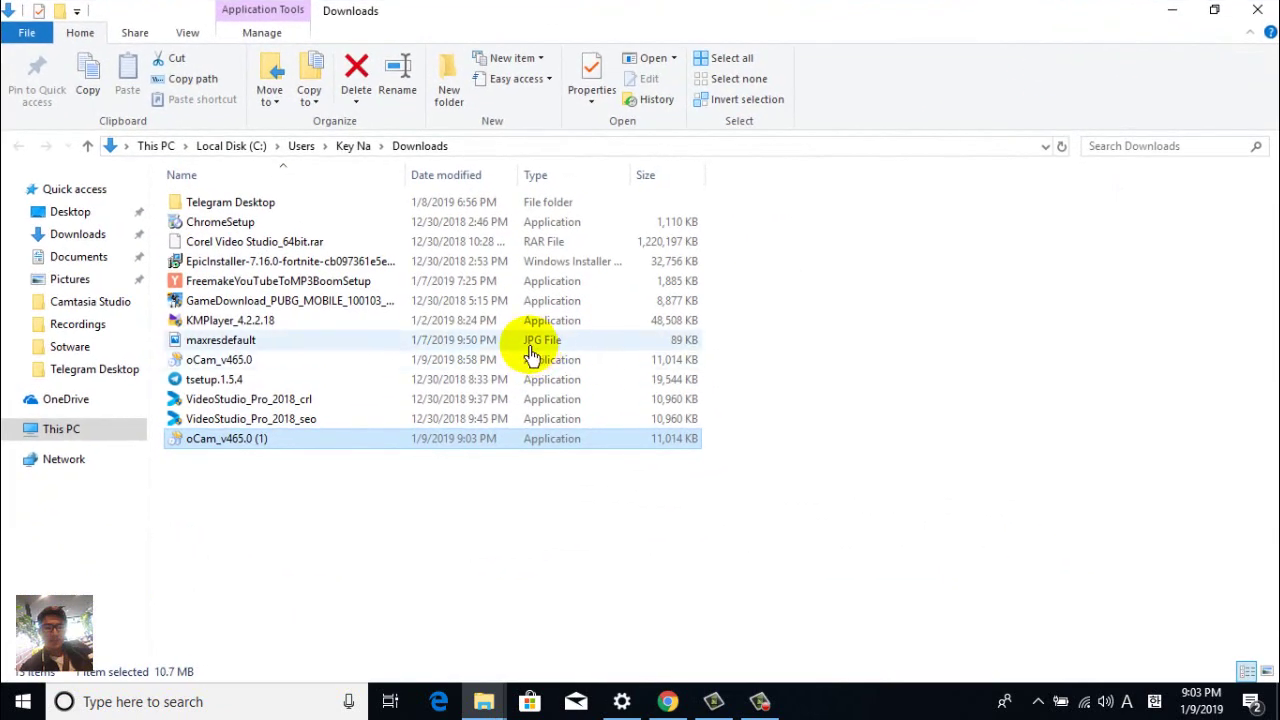
pyautogui.doubleClick(242, 450)
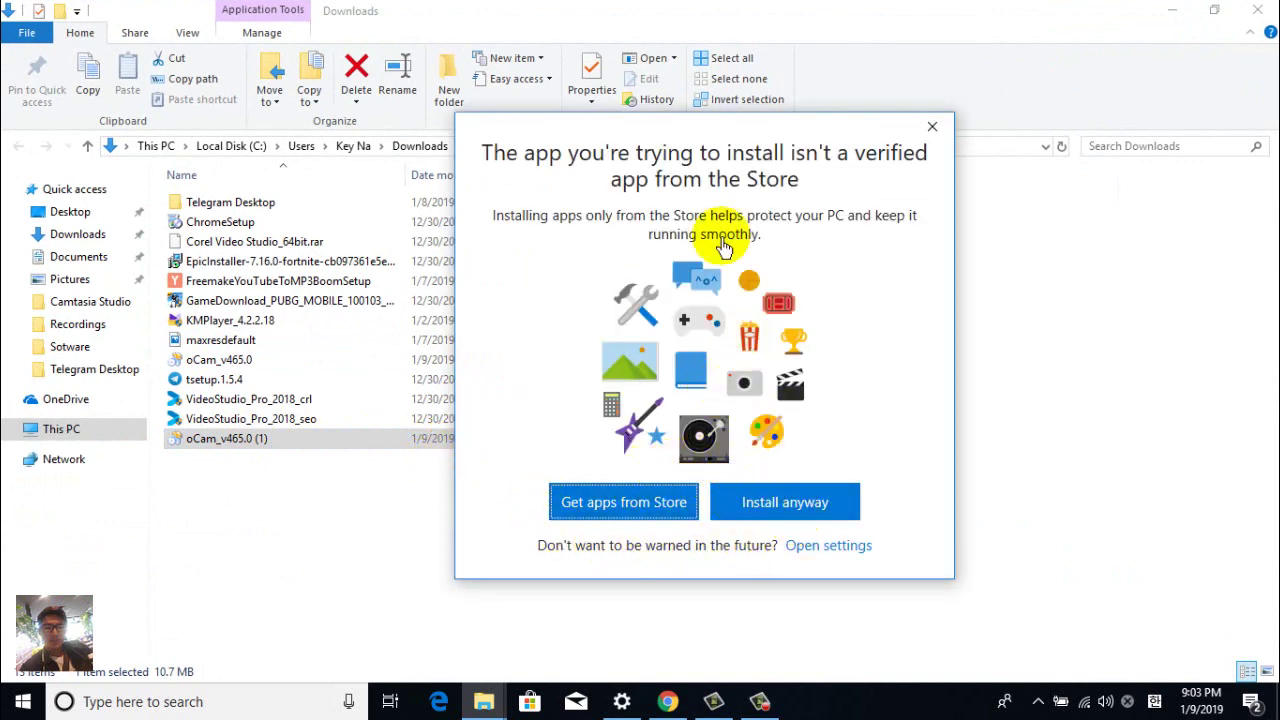
pyautogui.moveTo(785, 145); pyautogui.dragTo(790, 96)
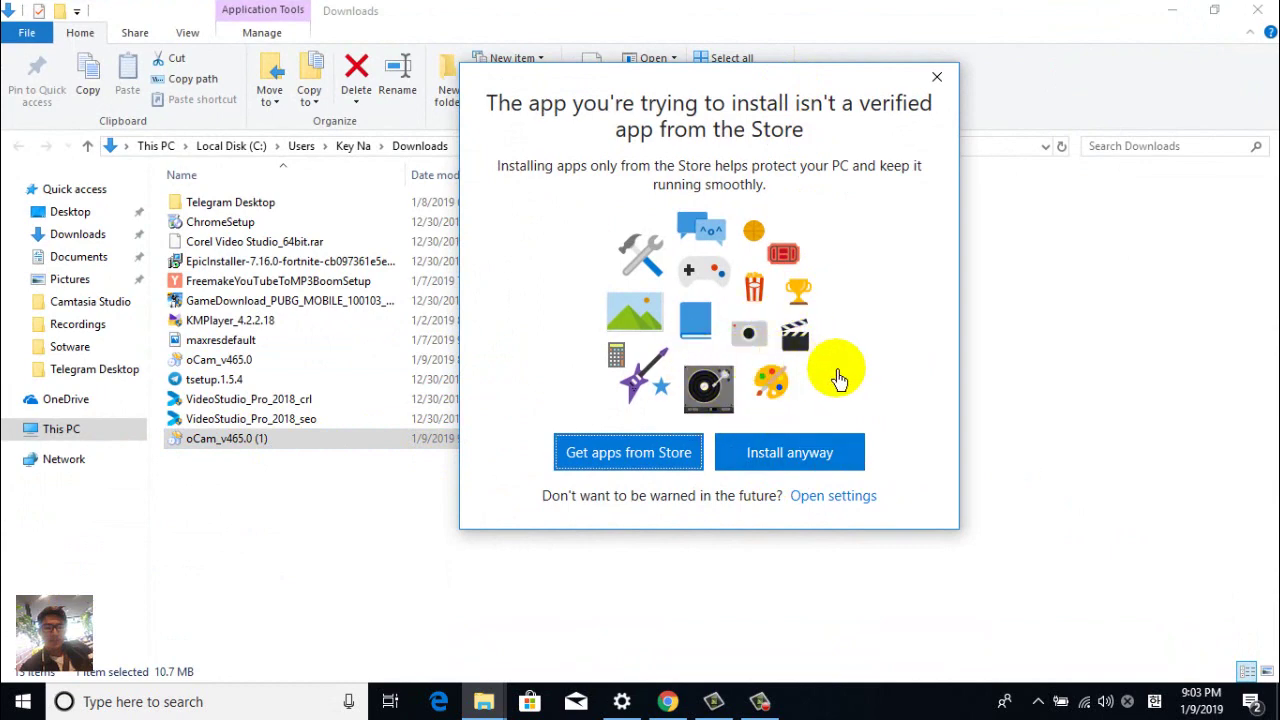
pyautogui.click(822, 451)
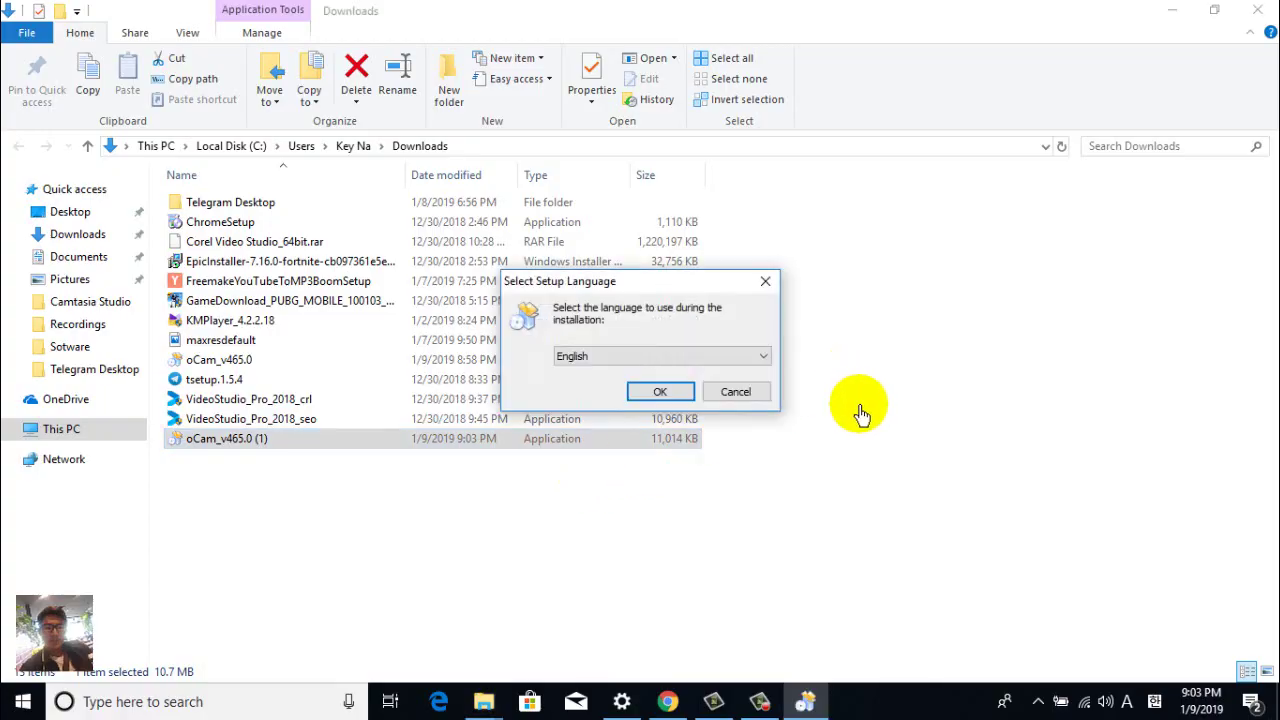
# Step: Install oCam with English as the setup language, accepting the license agreement and dismissing the choice of a default browser
pyautogui.click(662, 392)
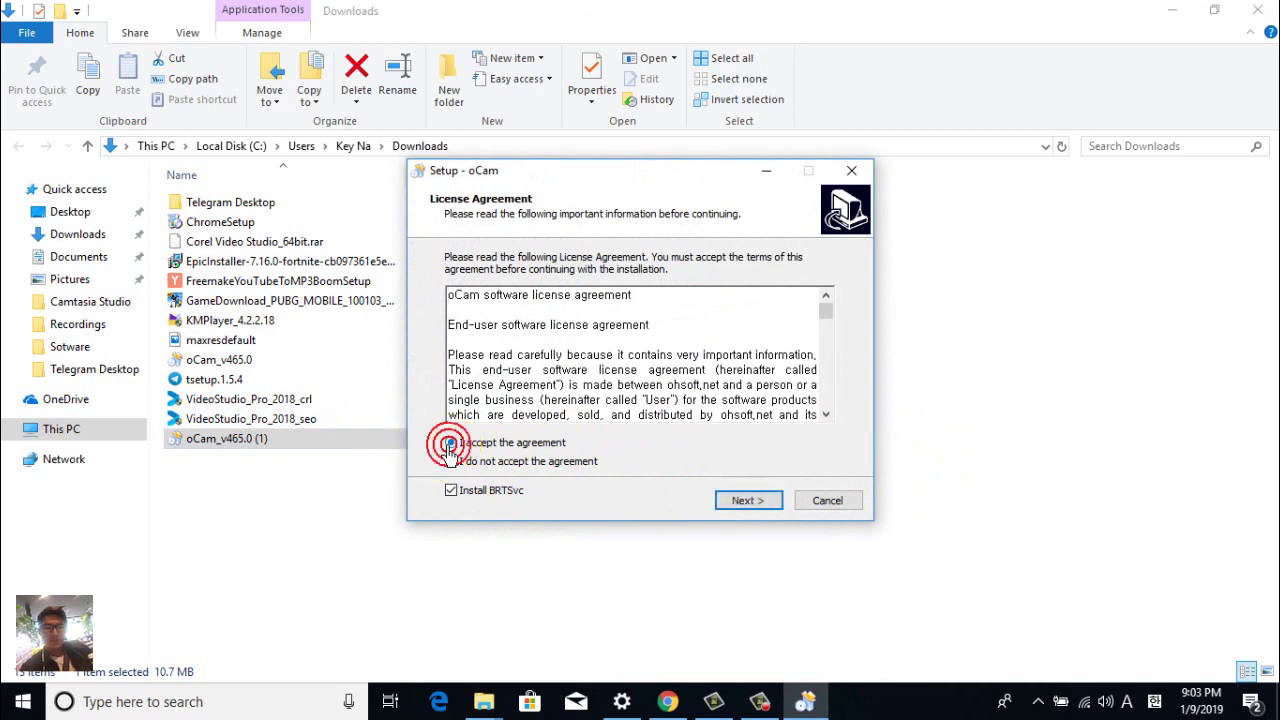
pyautogui.click(762, 499)
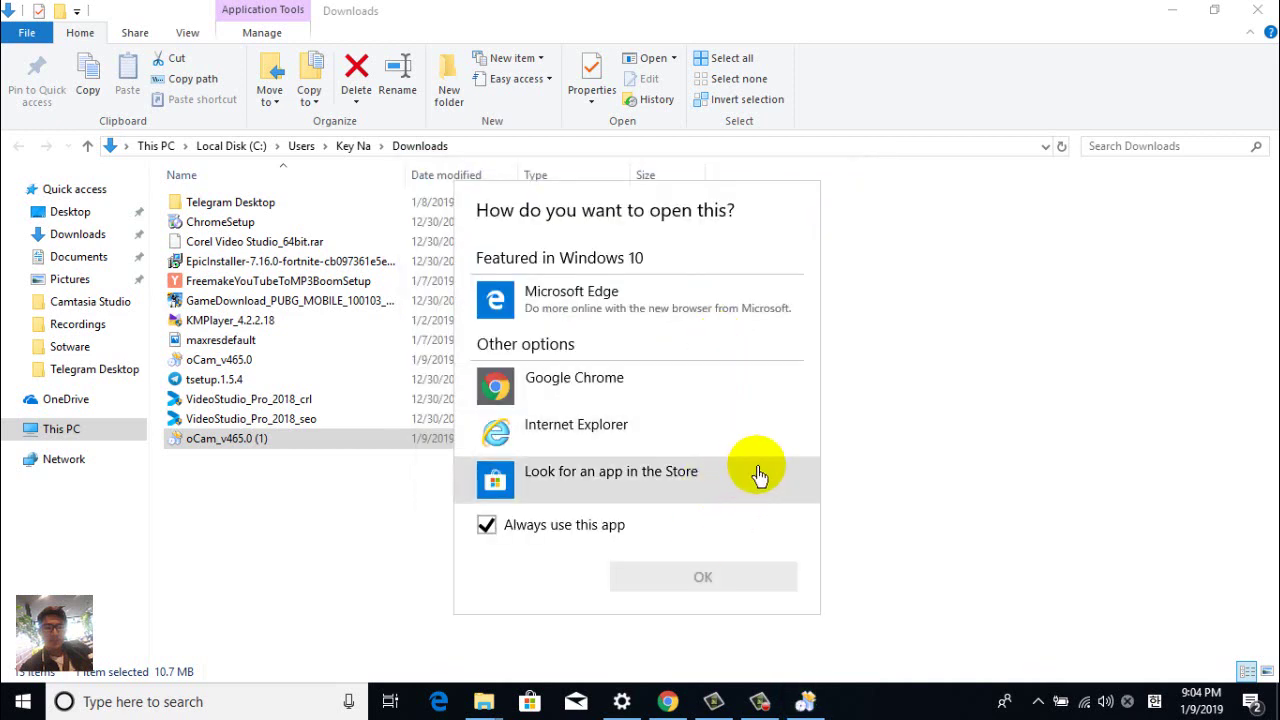
pyautogui.click(897, 357)
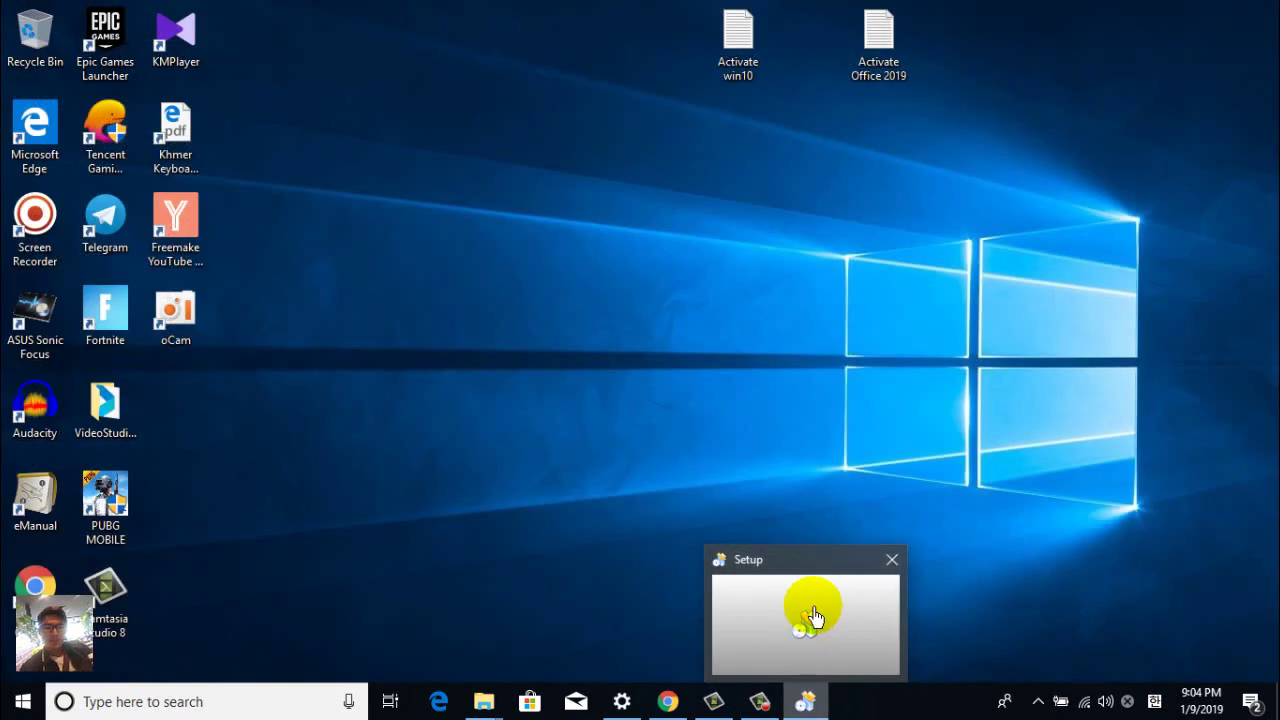
pyautogui.click(430, 443)
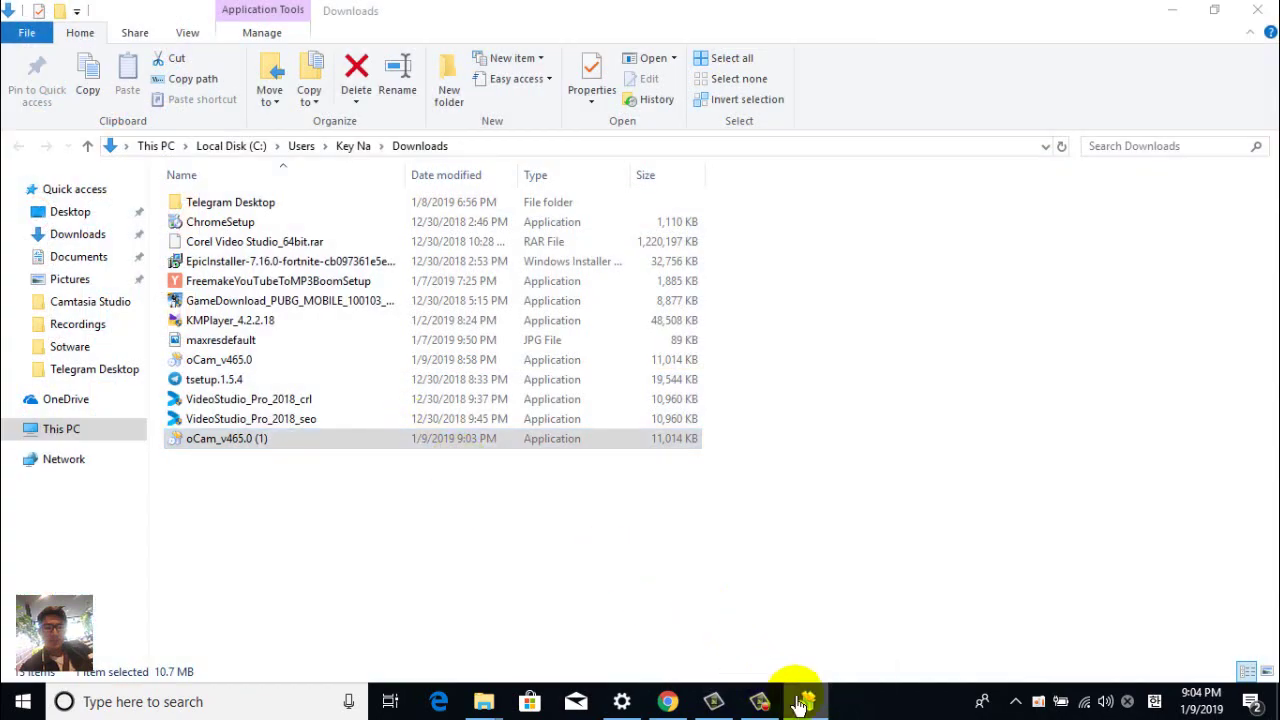
pyautogui.moveTo(806, 697)
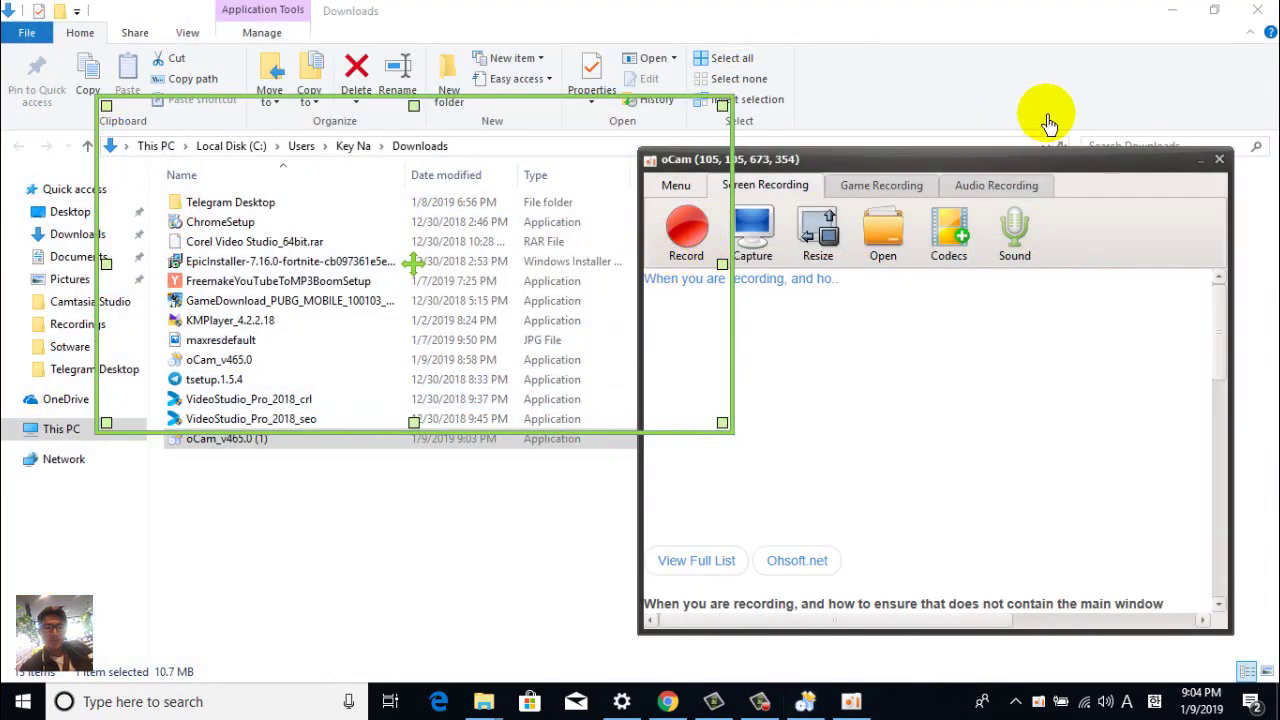
# Step: Minimize the Downloads folder and the browser, and move the oCam window clear of the green recording frame
pyautogui.click(1175, 17)
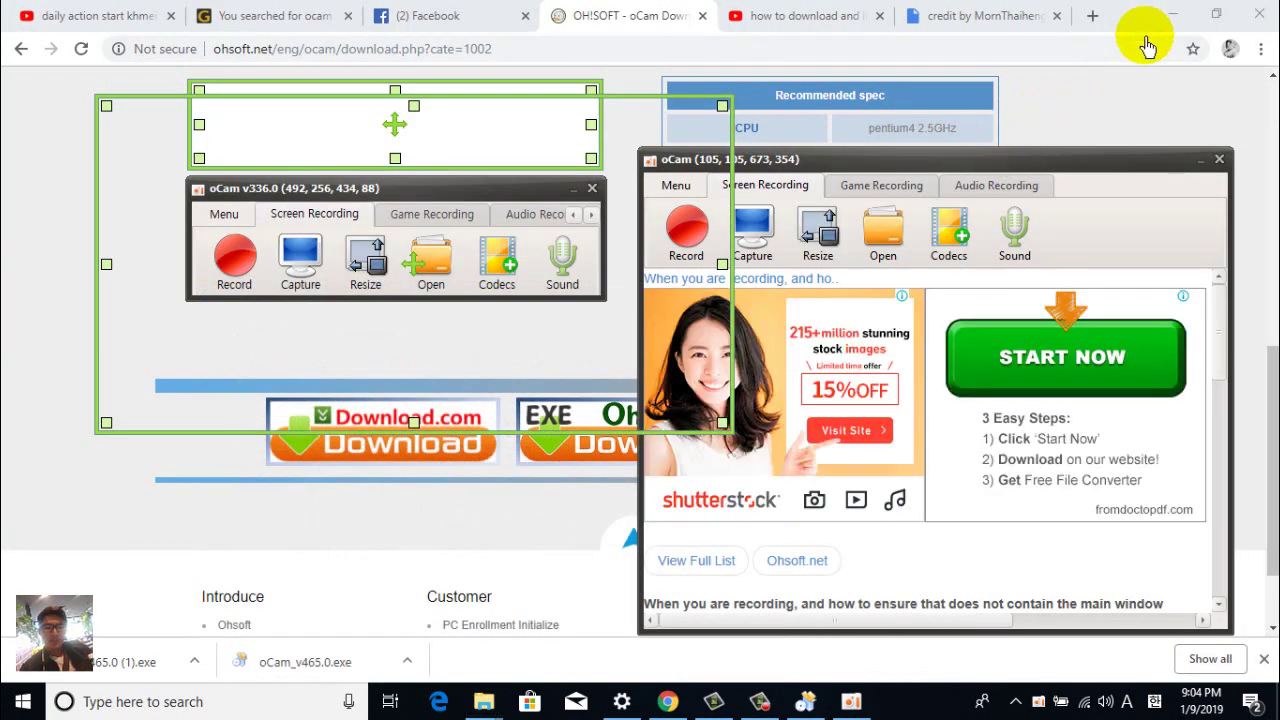
pyautogui.click(1172, 16)
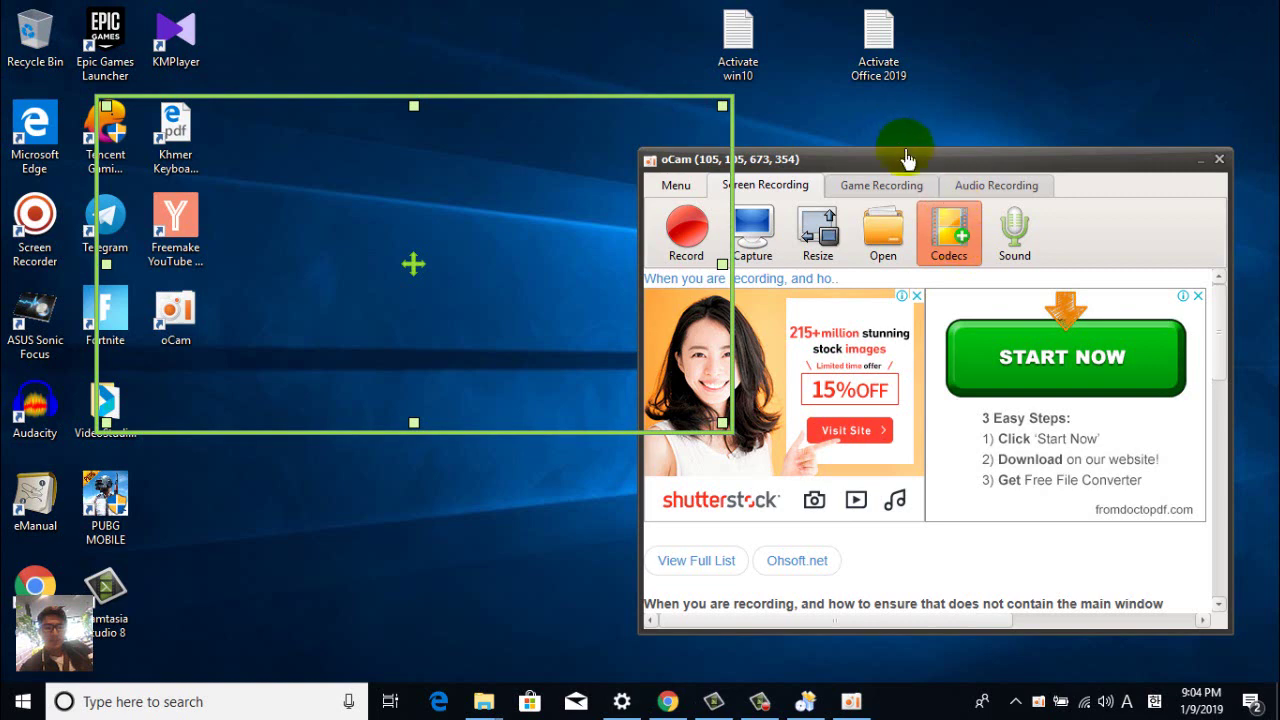
pyautogui.moveTo(927, 161); pyautogui.dragTo(961, 144)
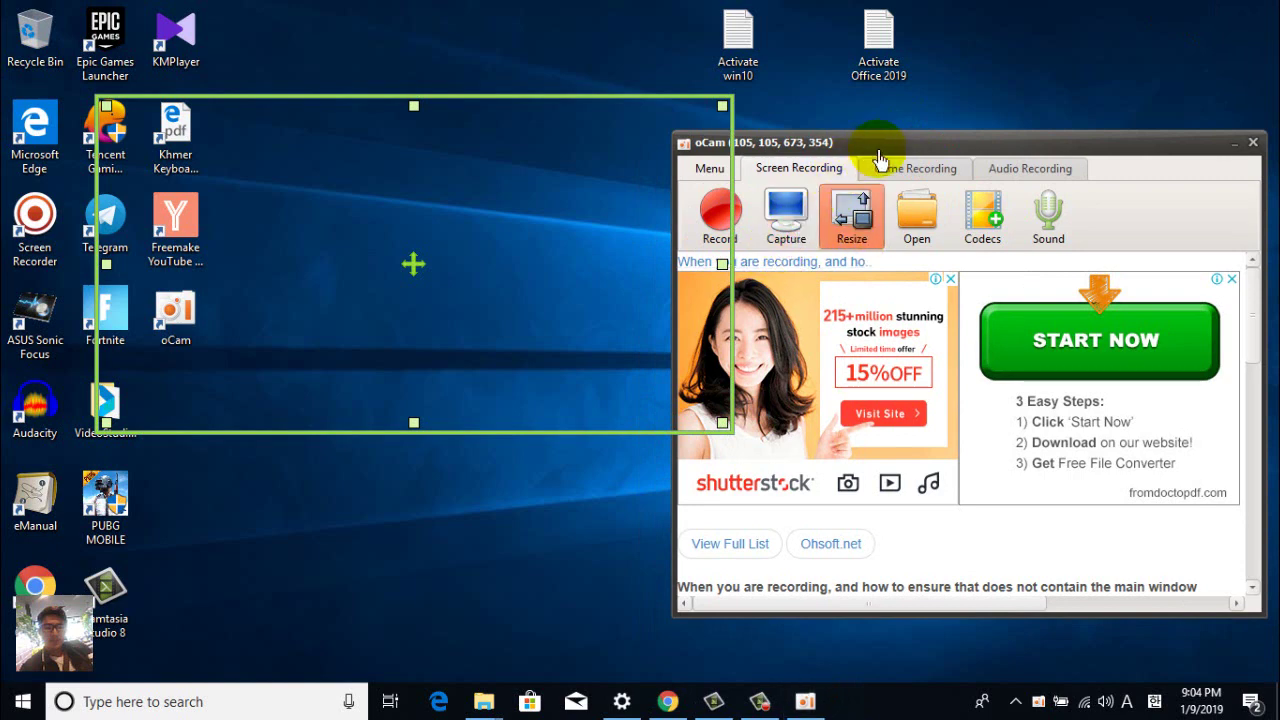
pyautogui.moveTo(909, 144); pyautogui.dragTo(980, 128)
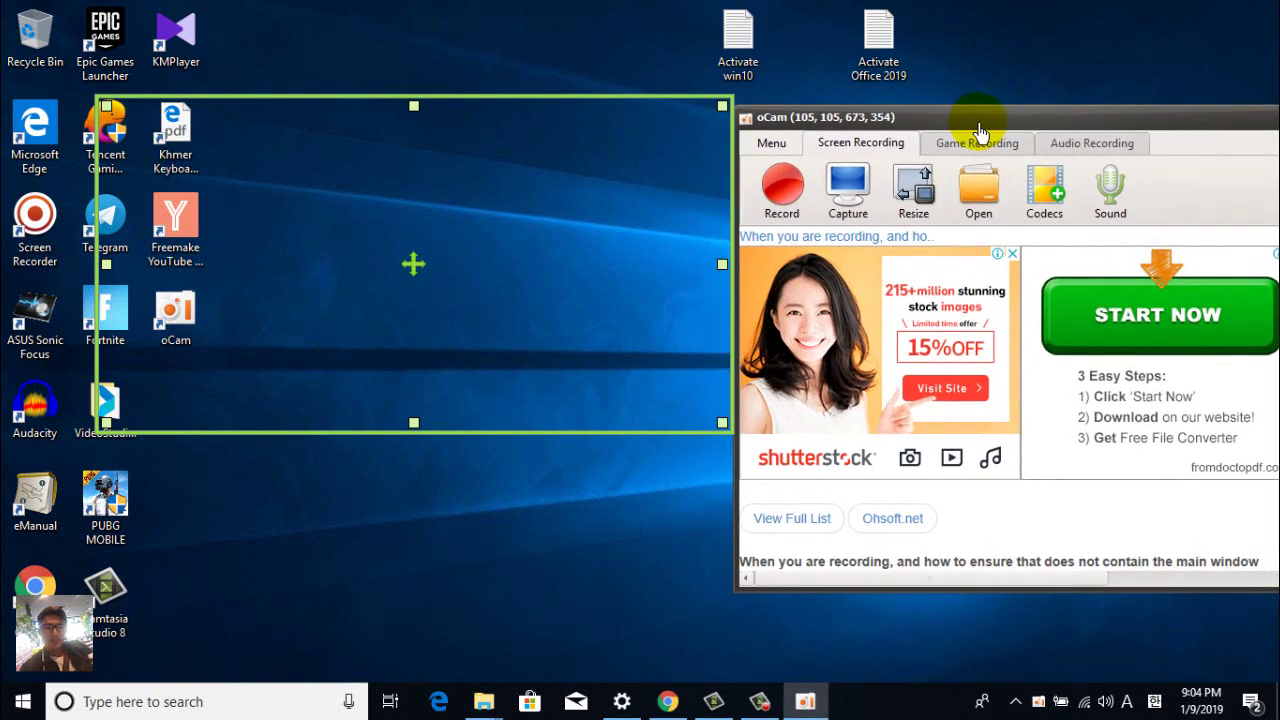
# Step: Capture the framed part of the oCam download page and view the saved image from the oCam output folder
pyautogui.click(667, 701)
pyautogui.click(806, 703)
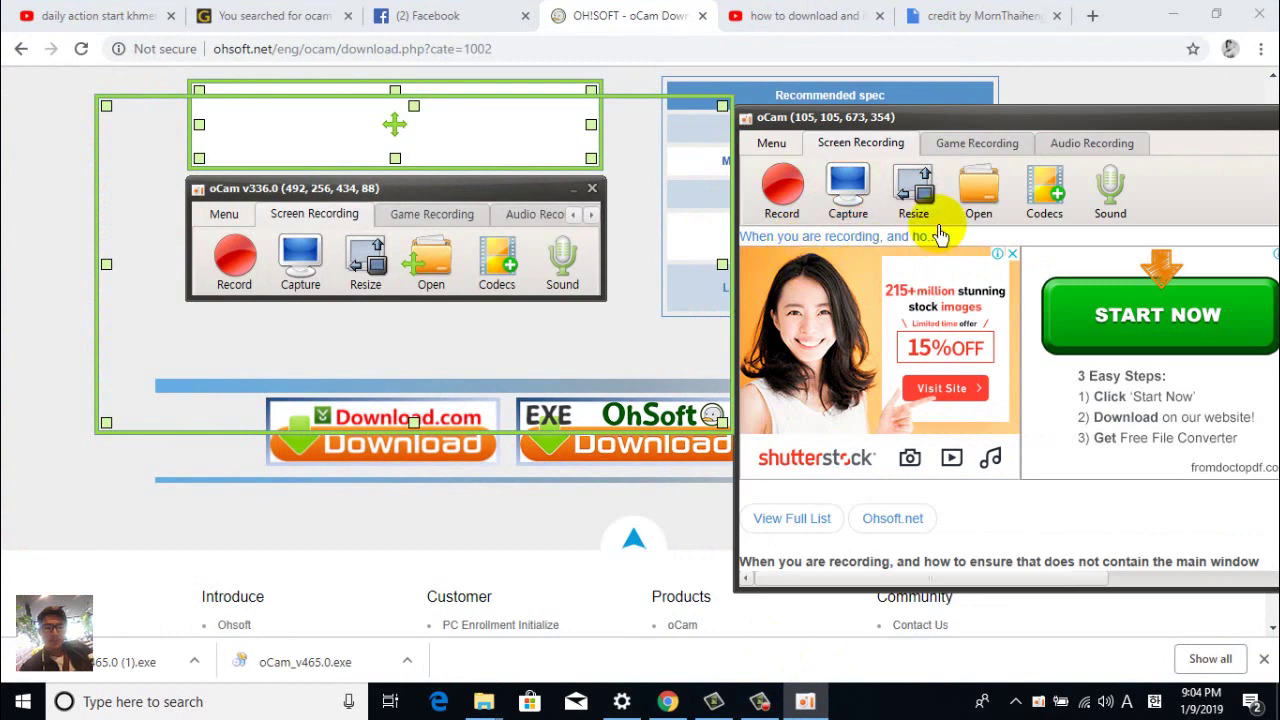
pyautogui.click(986, 200)
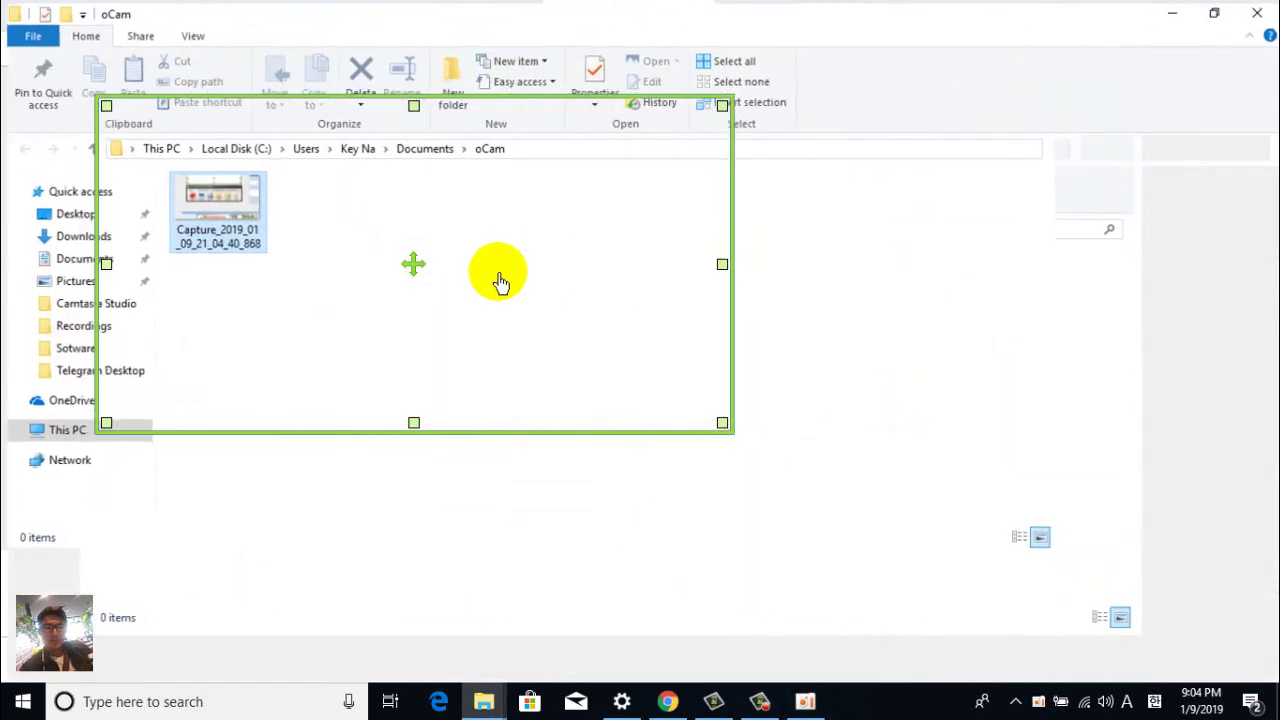
pyautogui.doubleClick(228, 198)
pyautogui.click(790, 47)
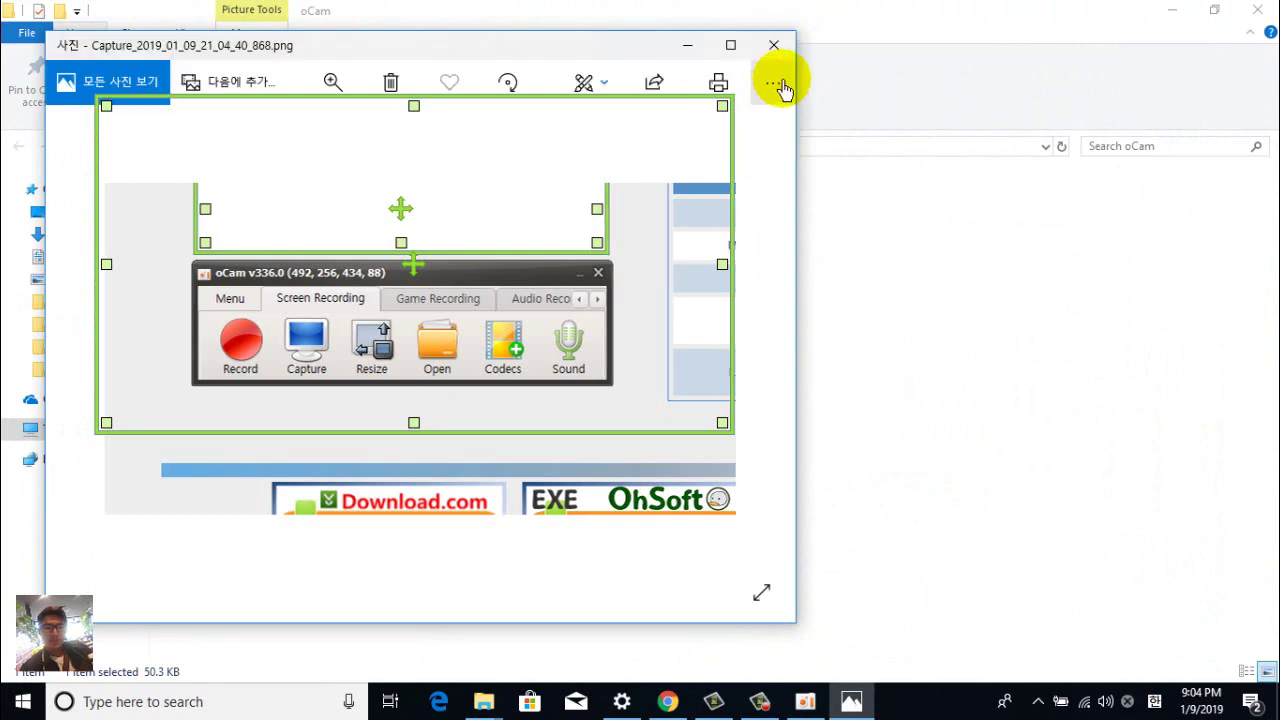
pyautogui.click(777, 46)
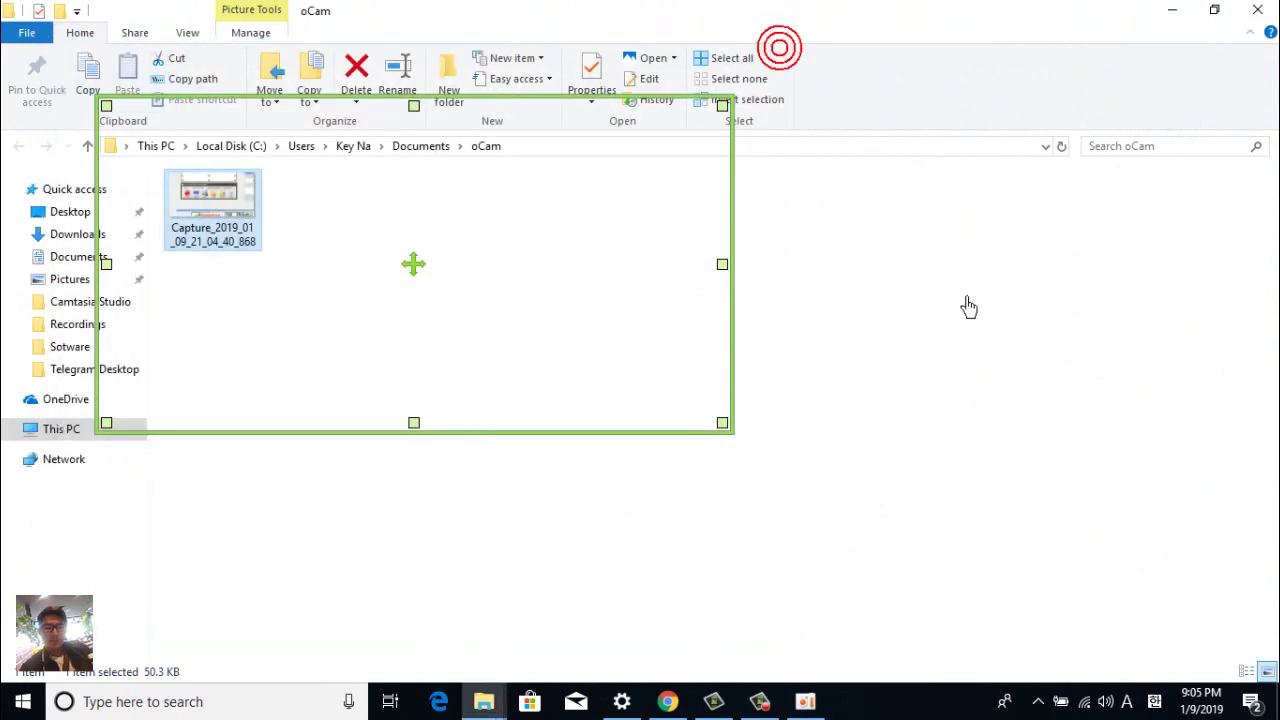
# Step: Set oCam's recording area to the YouTube size 1280x720(HD) and move the frame to the top edge of the screen
pyautogui.click(806, 700)
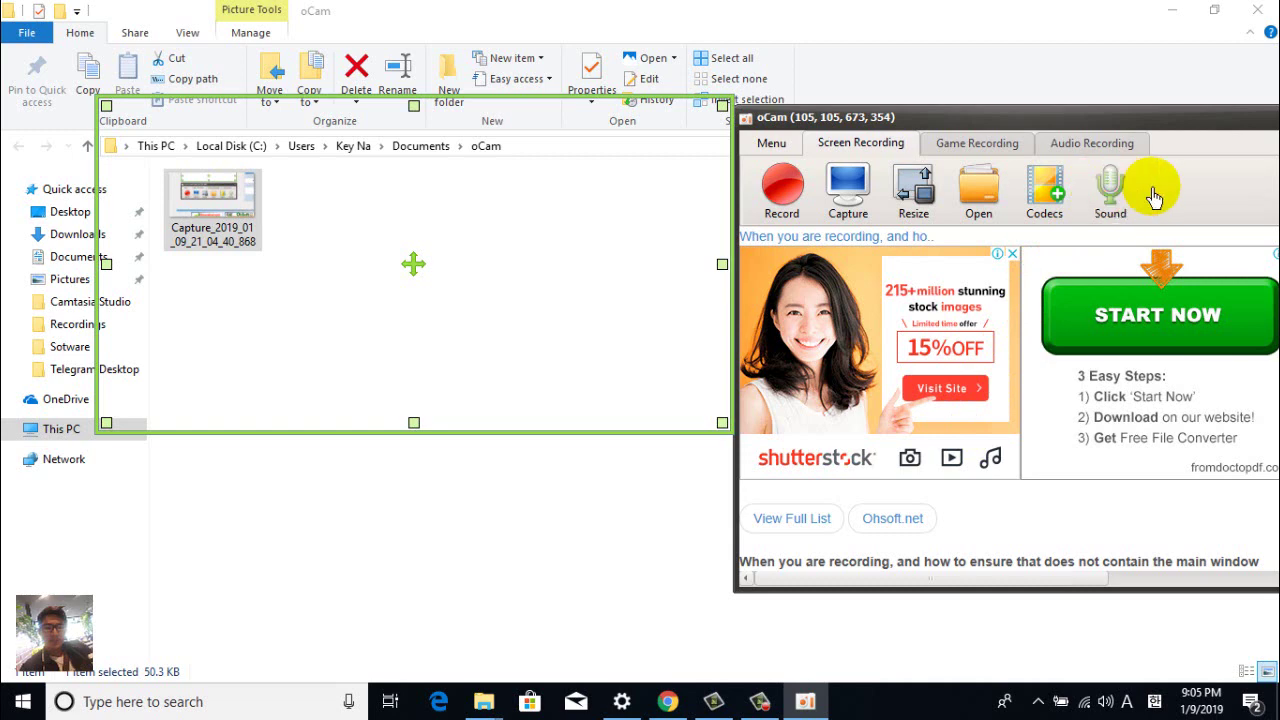
pyautogui.click(922, 186)
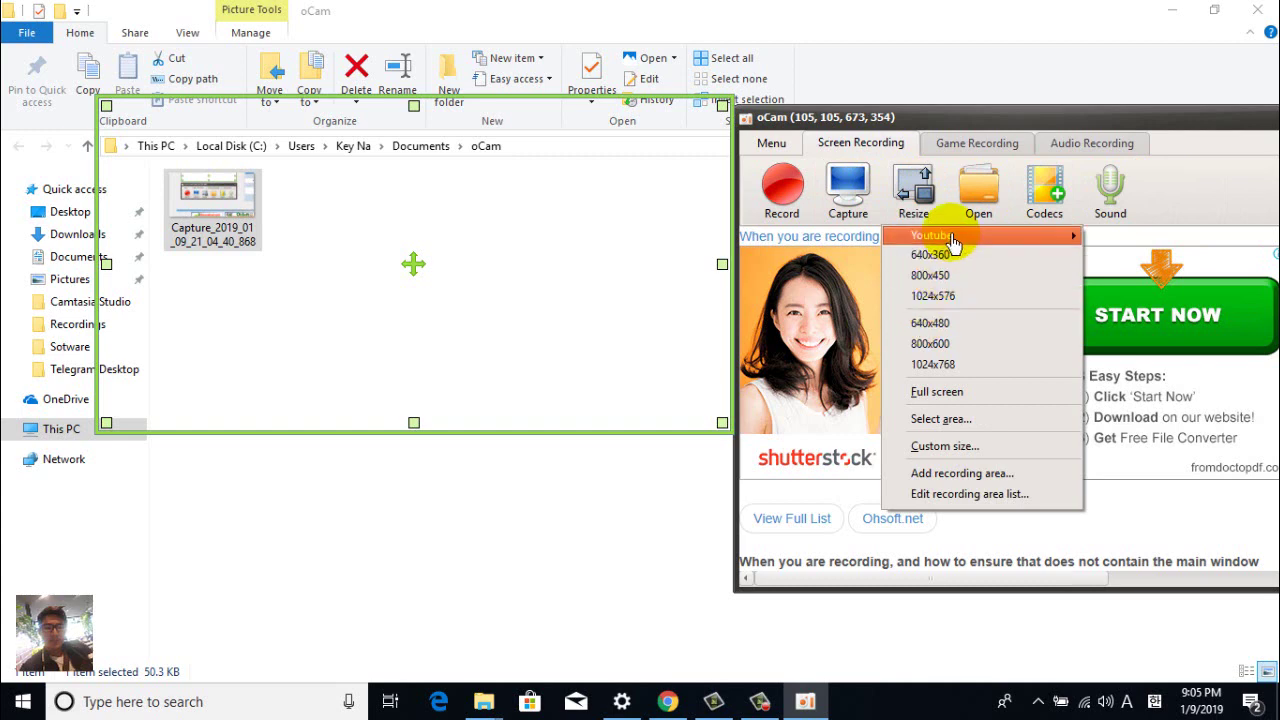
pyautogui.moveTo(936, 242)
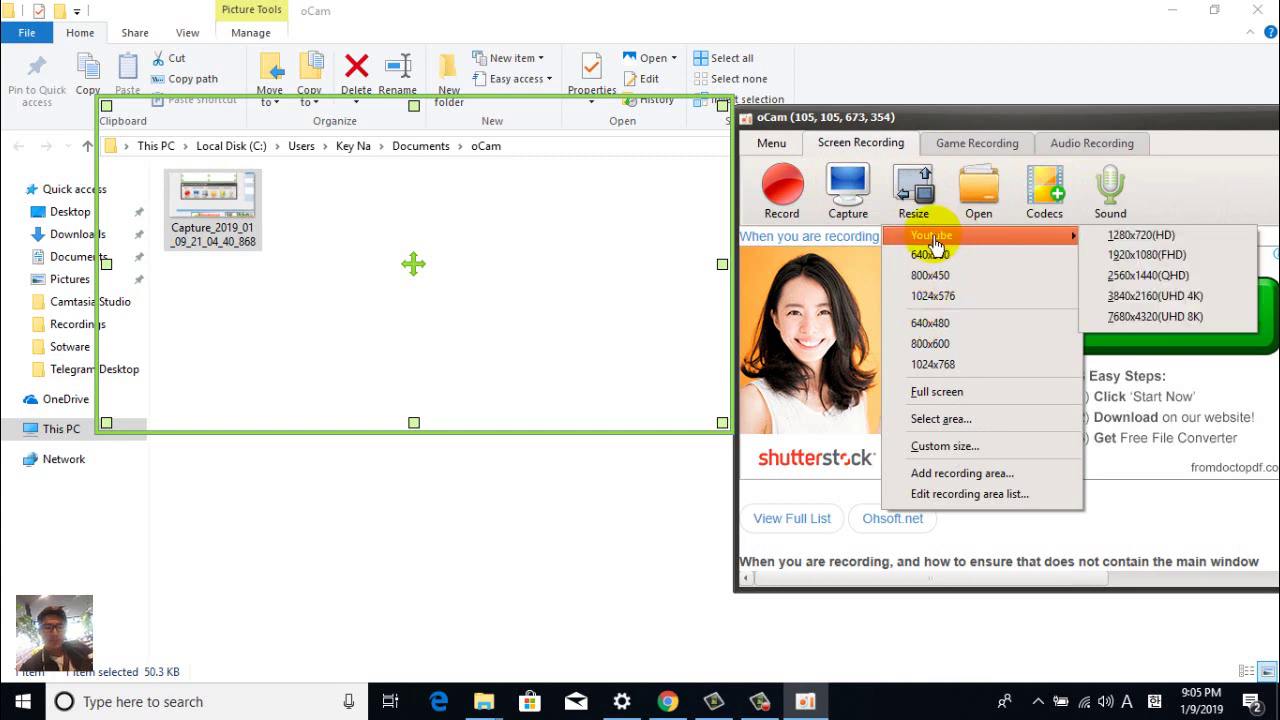
pyautogui.click(1150, 238)
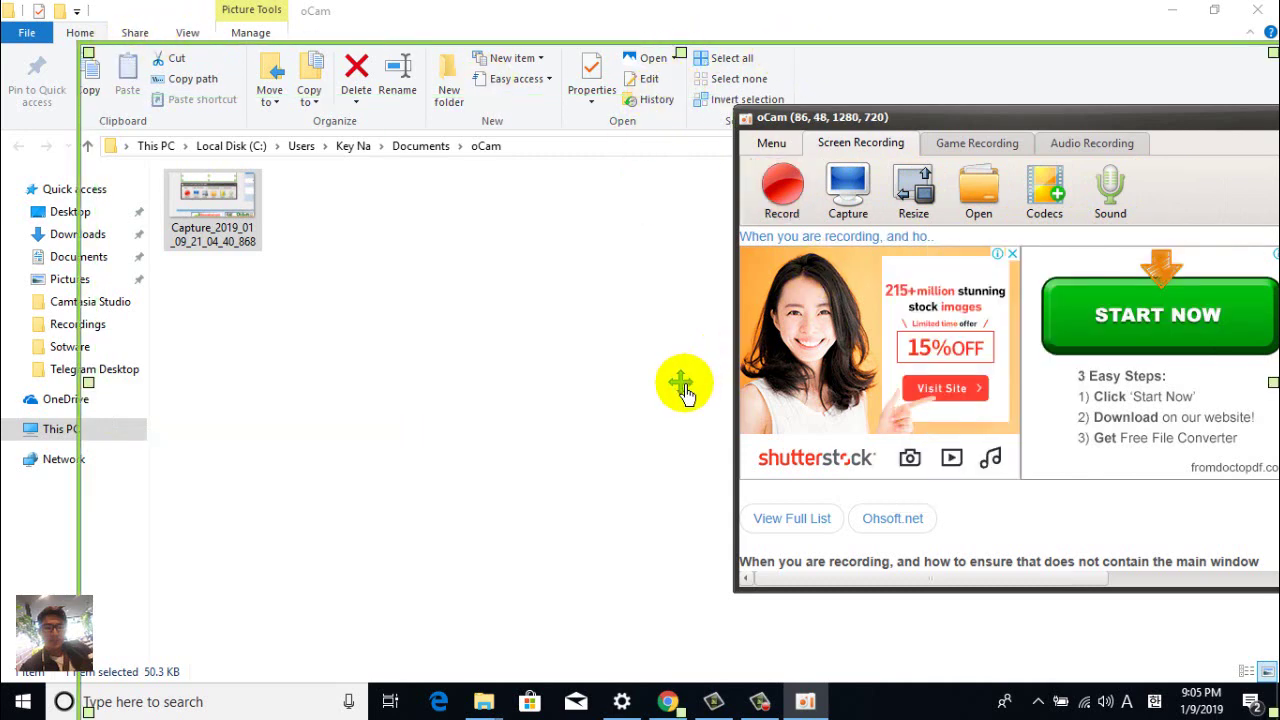
pyautogui.moveTo(680, 381); pyautogui.dragTo(613, 344)
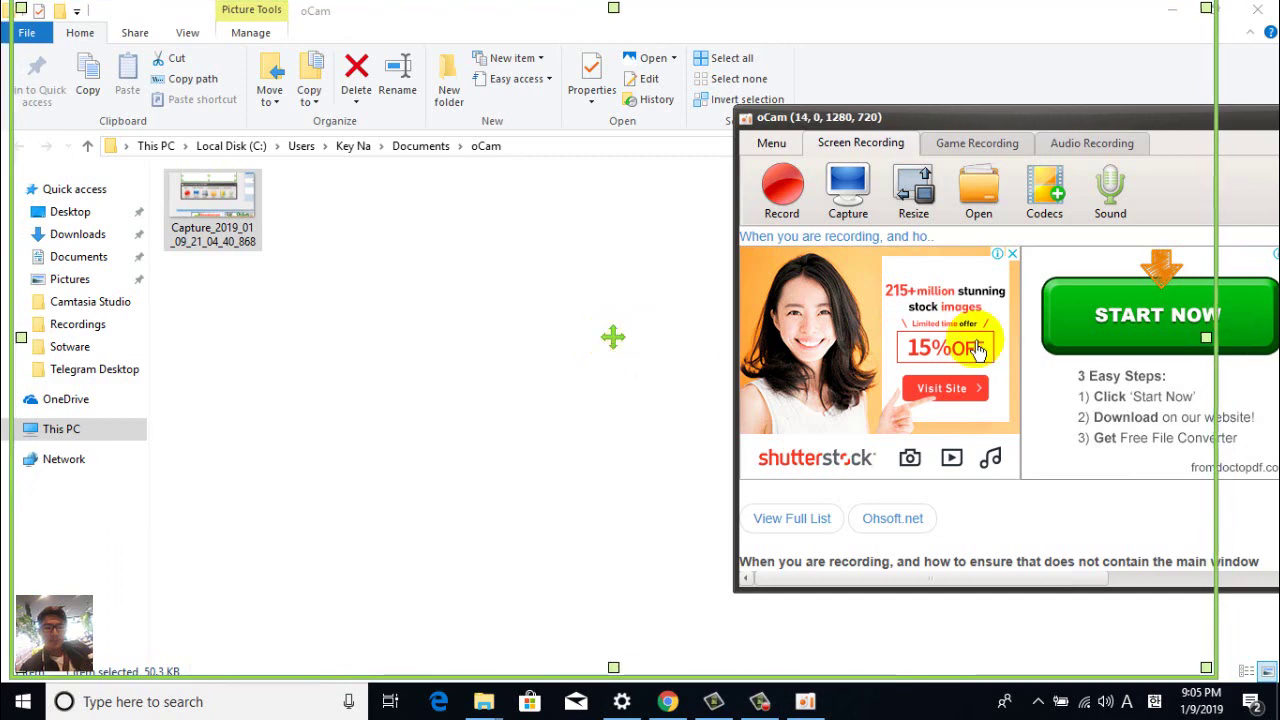
# Step: Set the recording area to full screen and choose Windows Media Video 8 (.WMV) as the recording codec
pyautogui.click(914, 190)
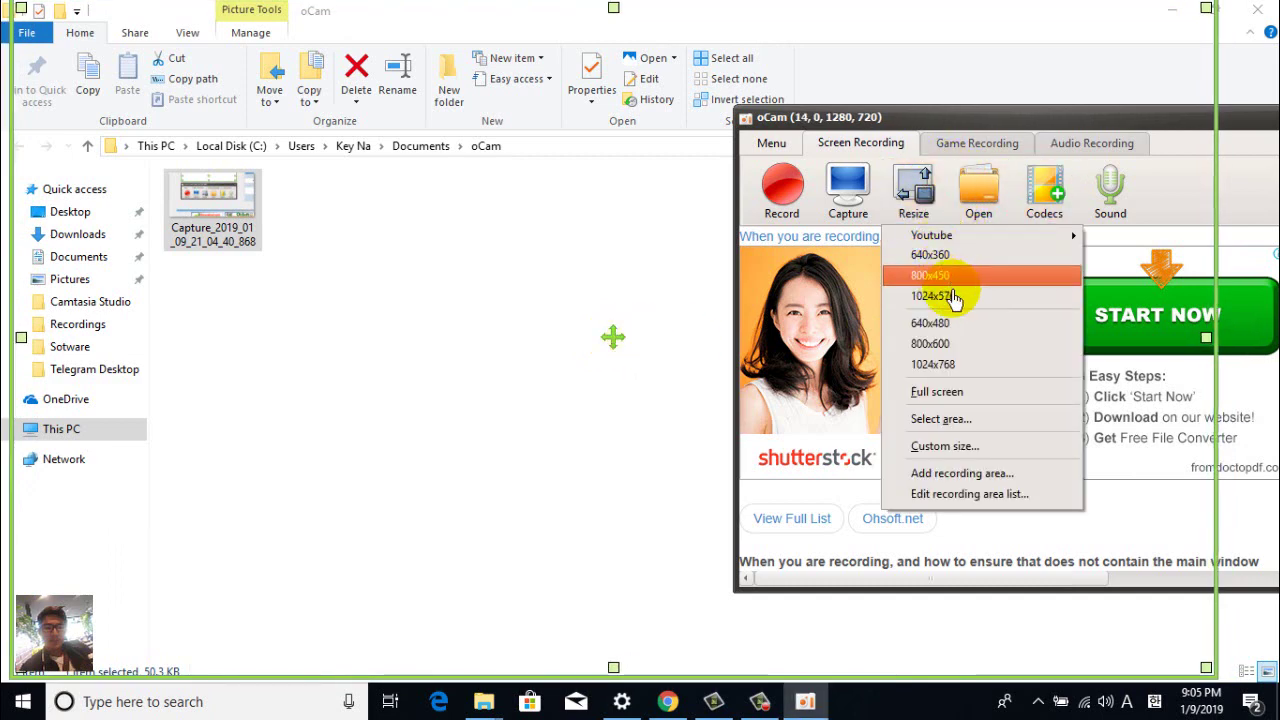
pyautogui.click(968, 392)
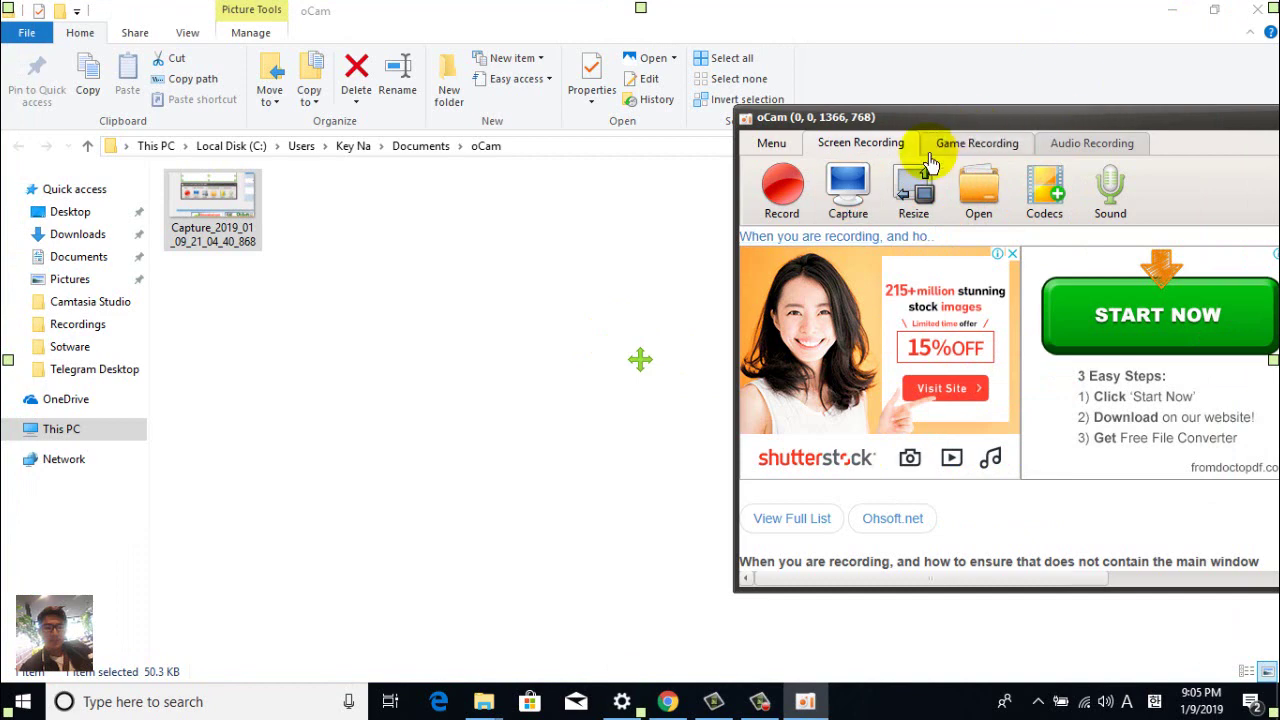
pyautogui.click(1037, 207)
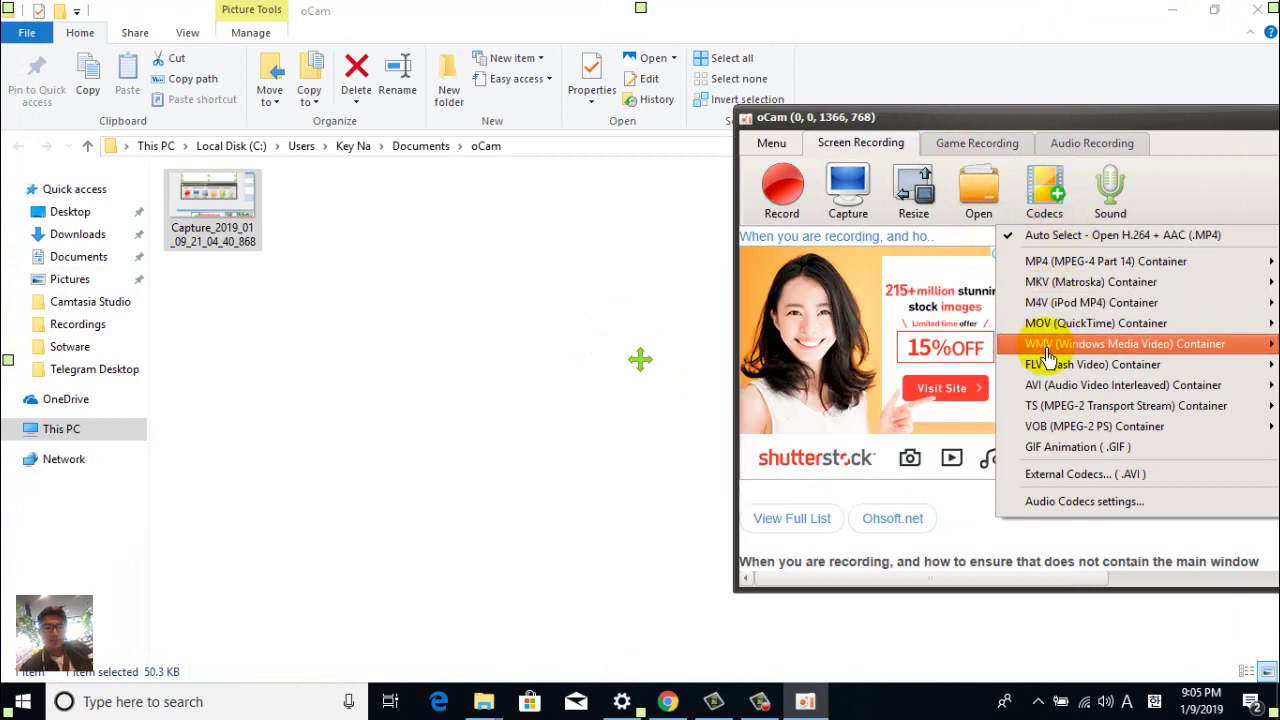
pyautogui.moveTo(1048, 357)
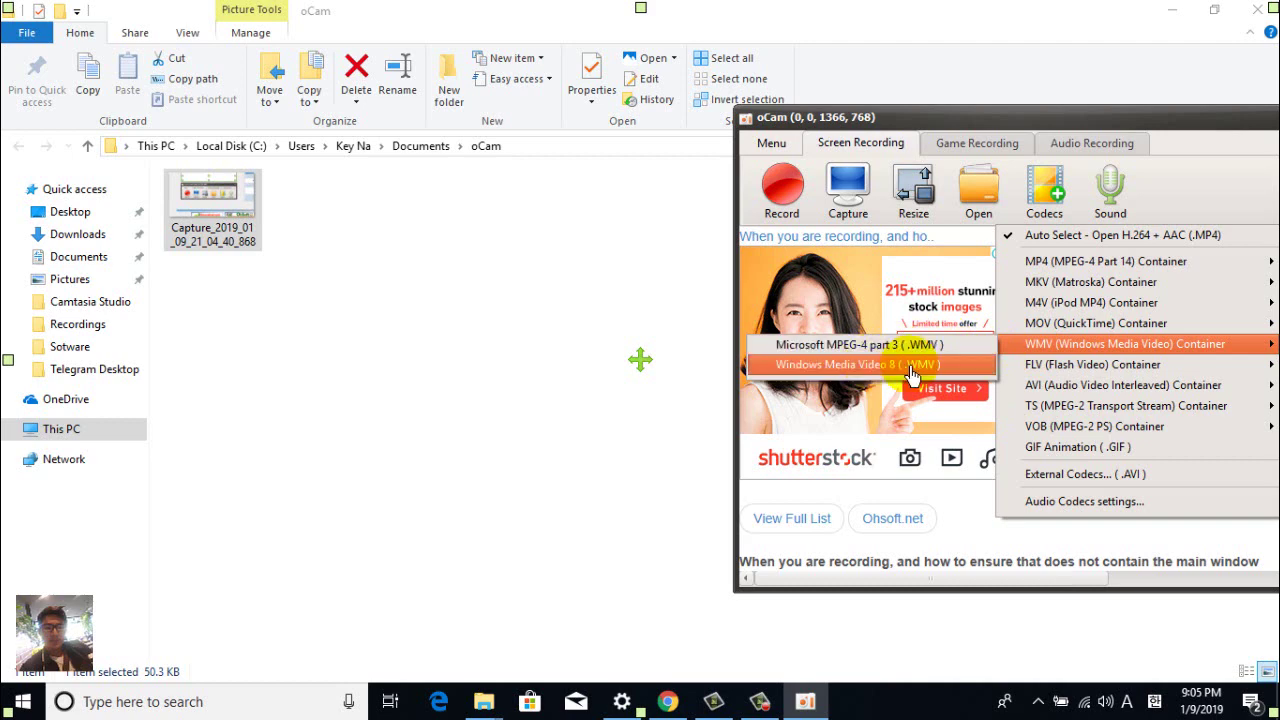
pyautogui.click(873, 366)
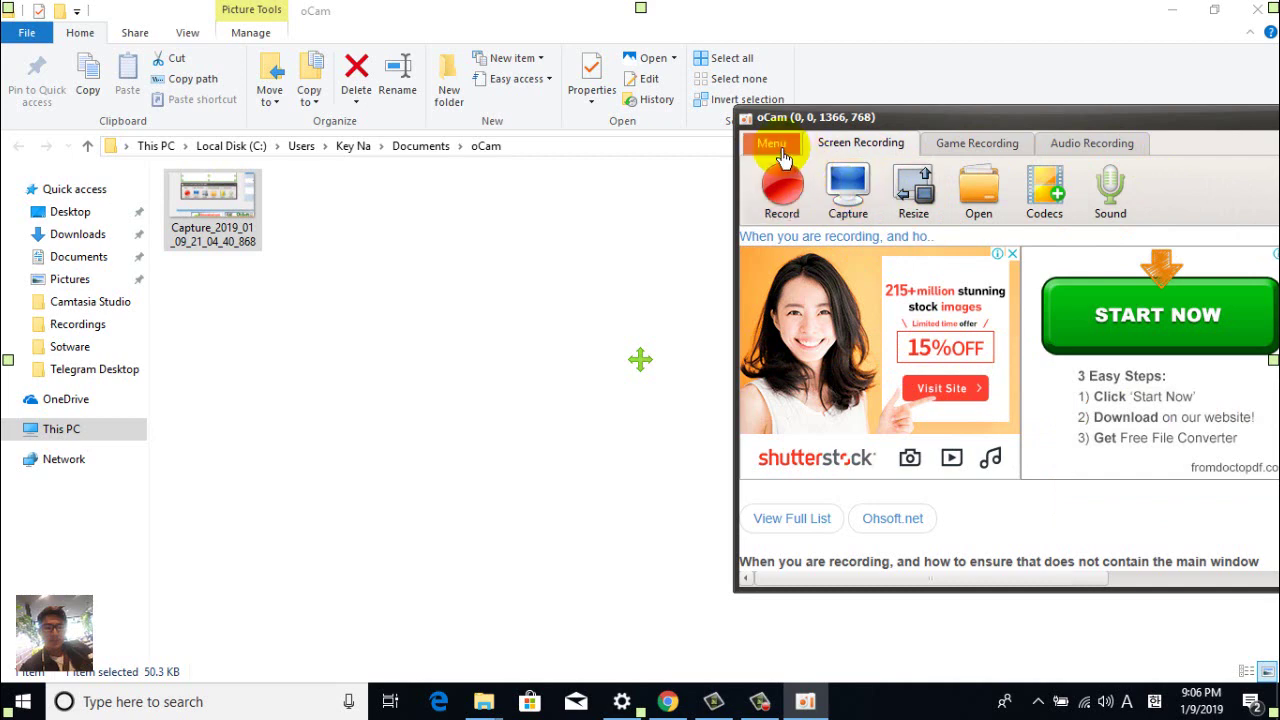
# Step: Look through the Game Recording and Audio Recording modes and the main menu options, skipping the game recording manual
pyautogui.click(968, 146)
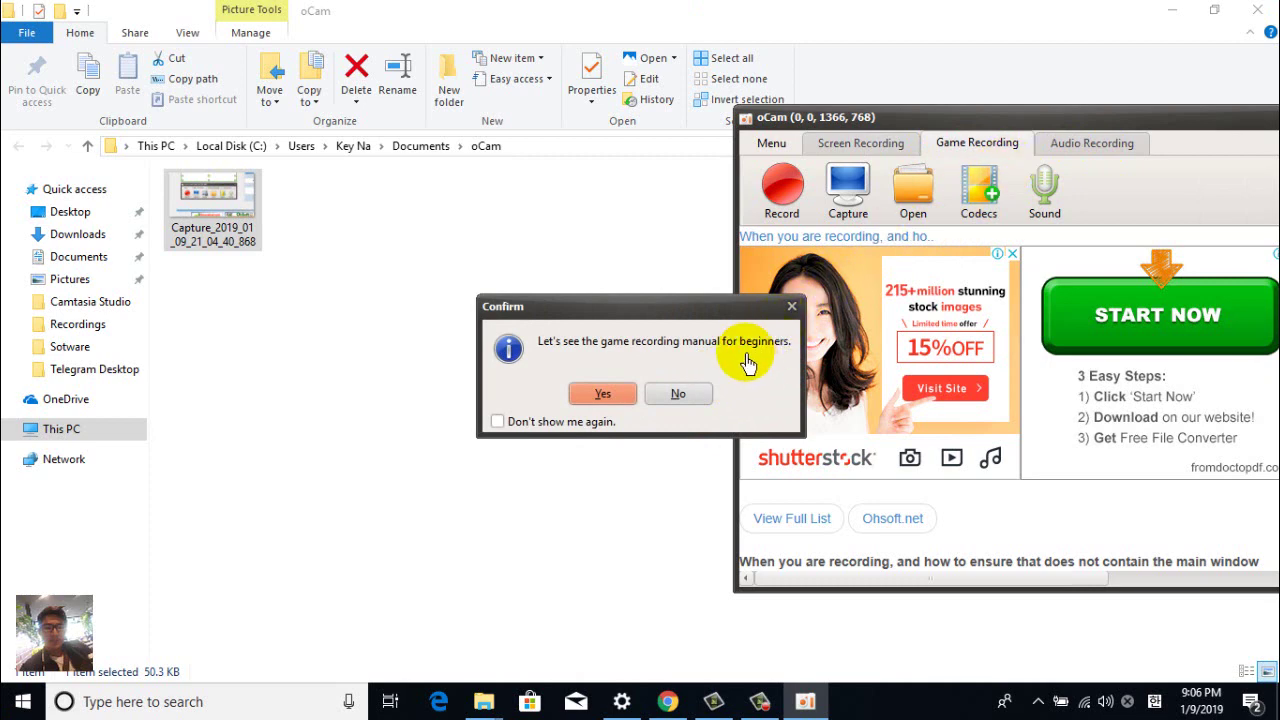
pyautogui.click(791, 308)
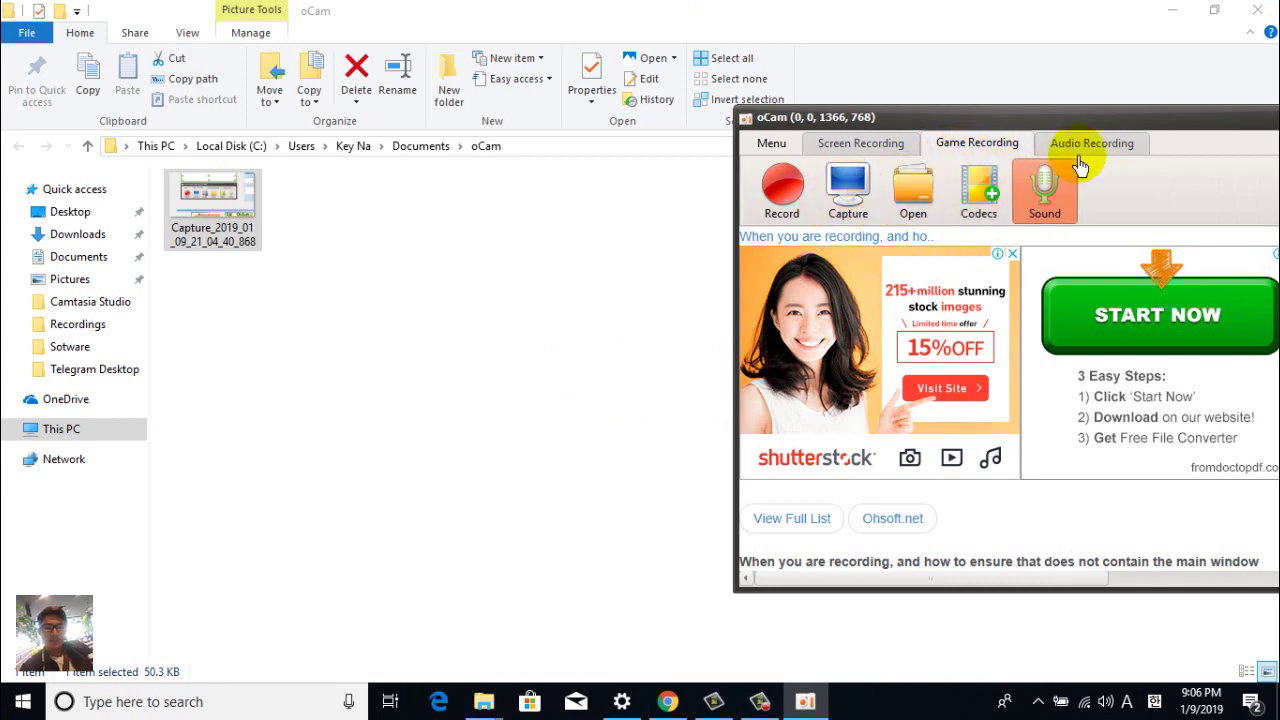
pyautogui.click(1108, 148)
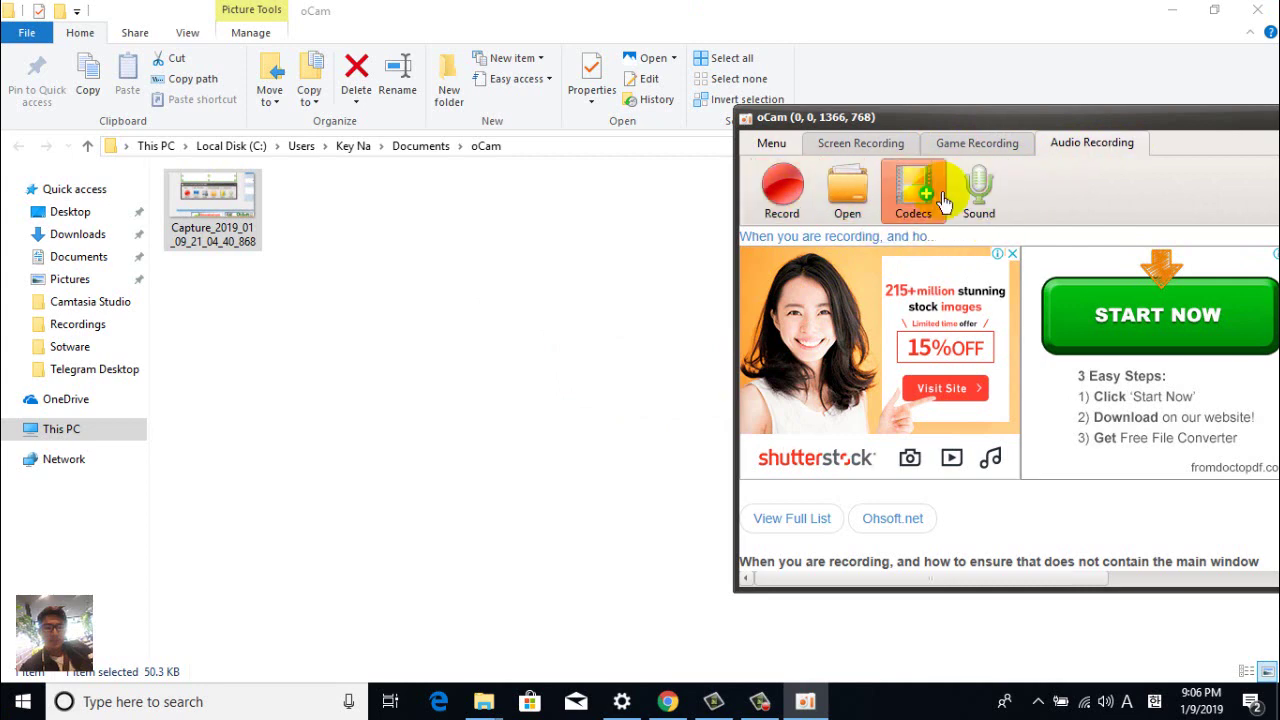
pyautogui.click(783, 148)
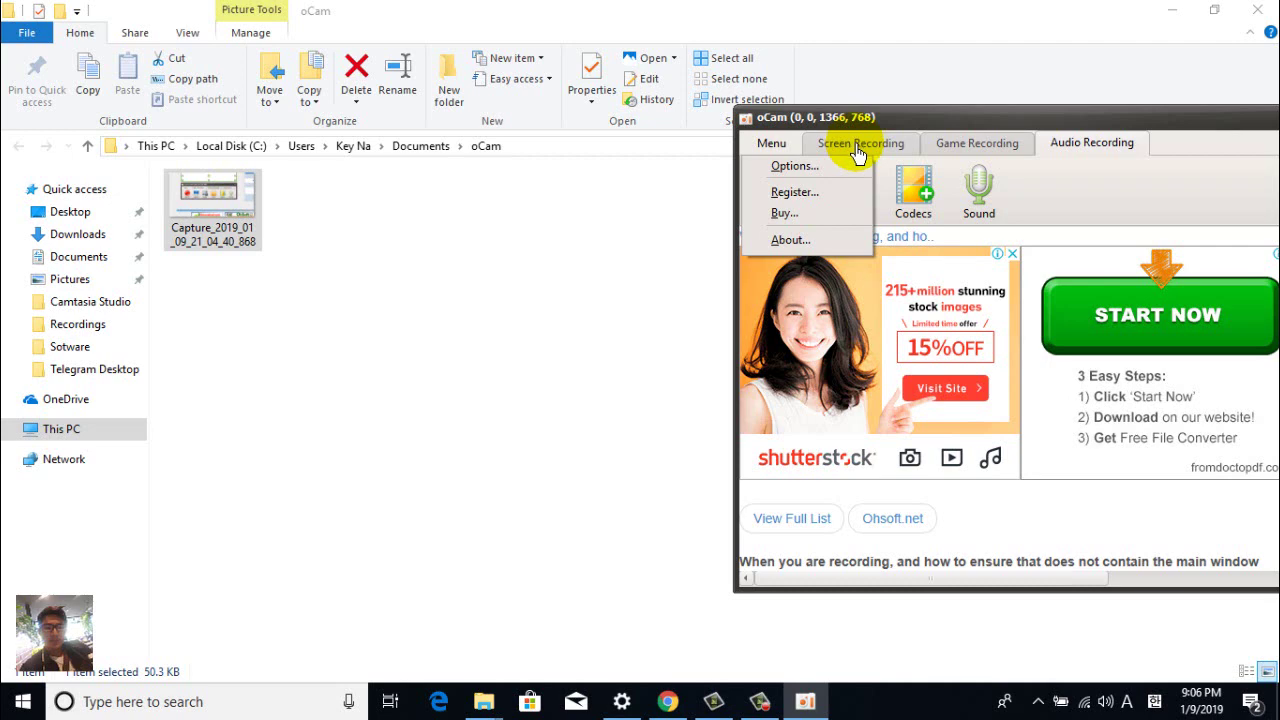
pyautogui.moveTo(1066, 121); pyautogui.dragTo(980, 81)
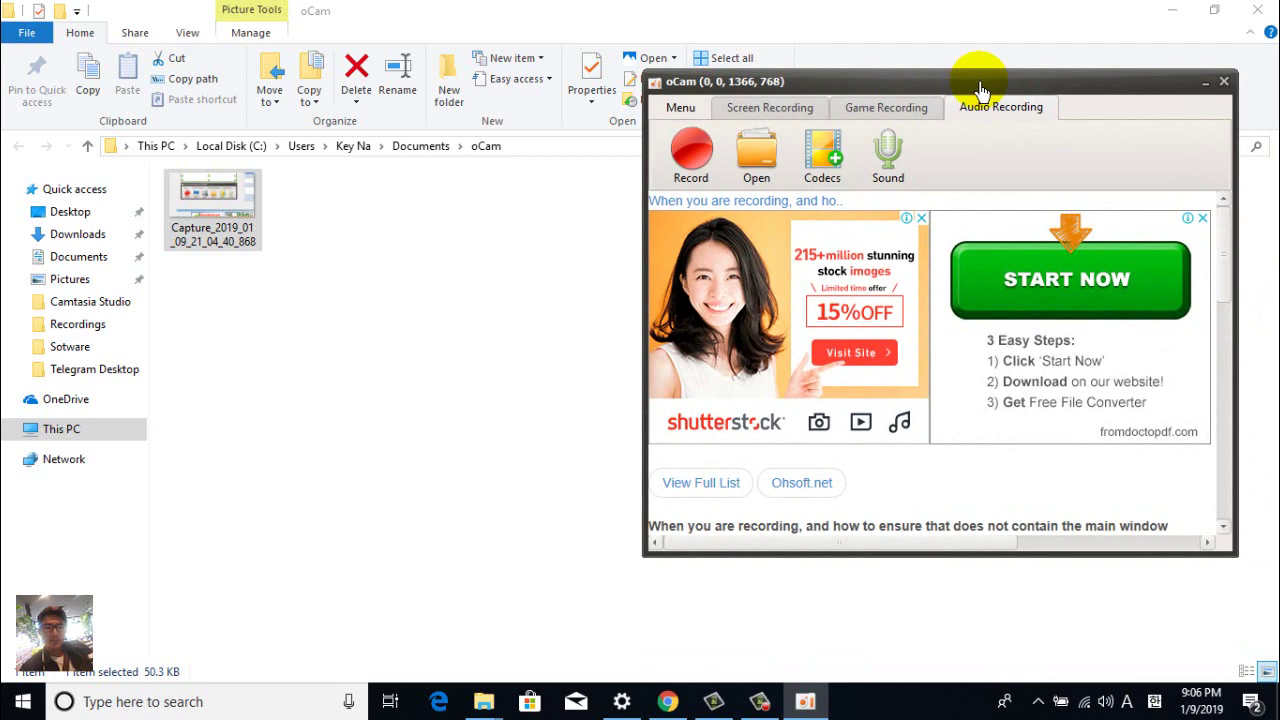
pyautogui.moveTo(980, 90)
pyautogui.mouseDown()
pyautogui.moveTo(966, 108)
pyautogui.moveTo(978, 104)
pyautogui.moveTo(955, 100)
pyautogui.moveTo(968, 87)
pyautogui.mouseUp()
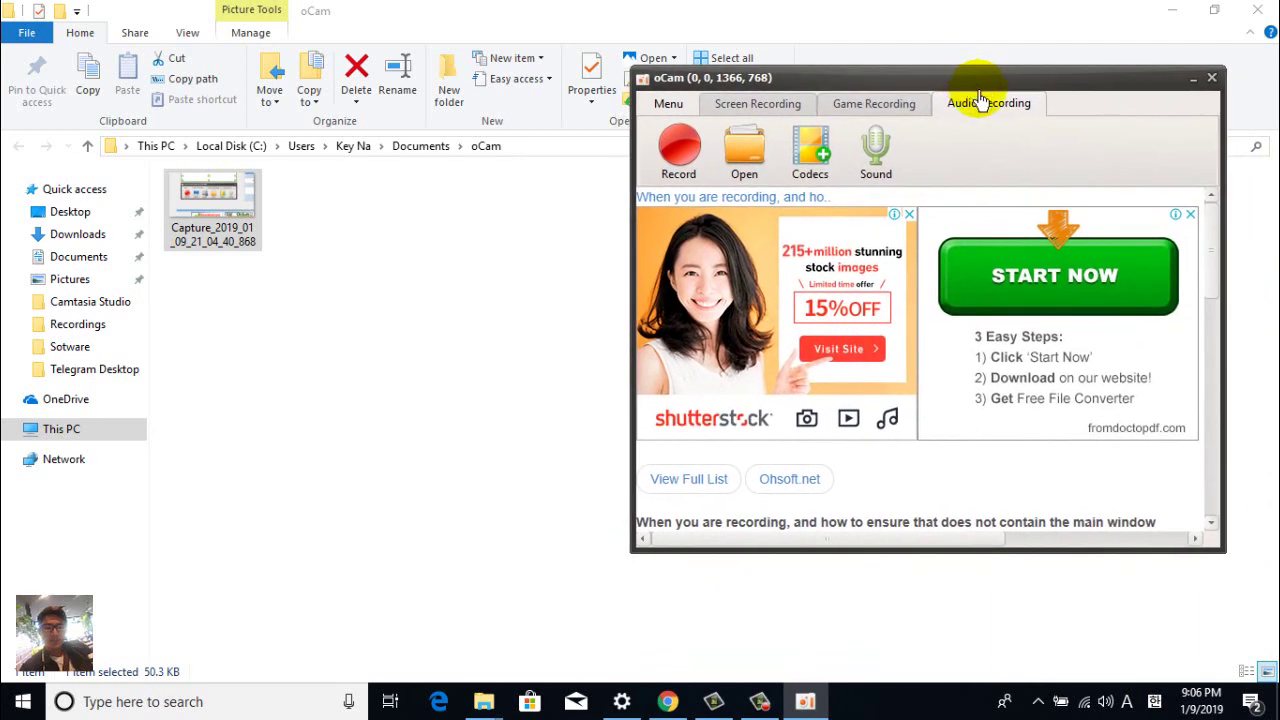